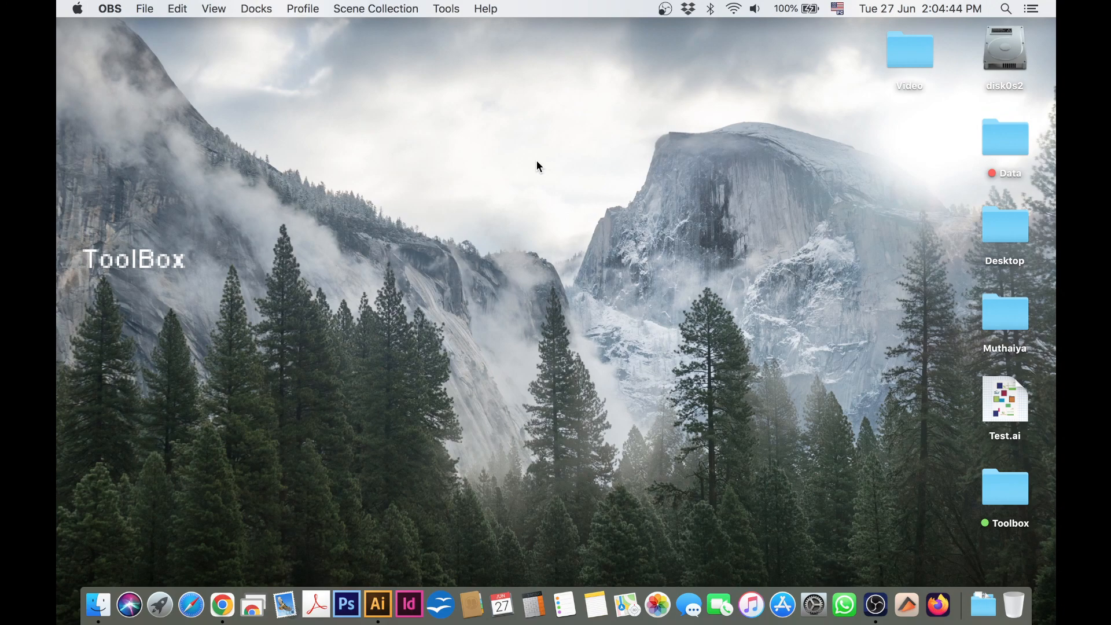
Switch to Adobe Illustrator and bring the first artboard of Test.ai into view
{"action": "left_click", "coordinate": [222, 605]}
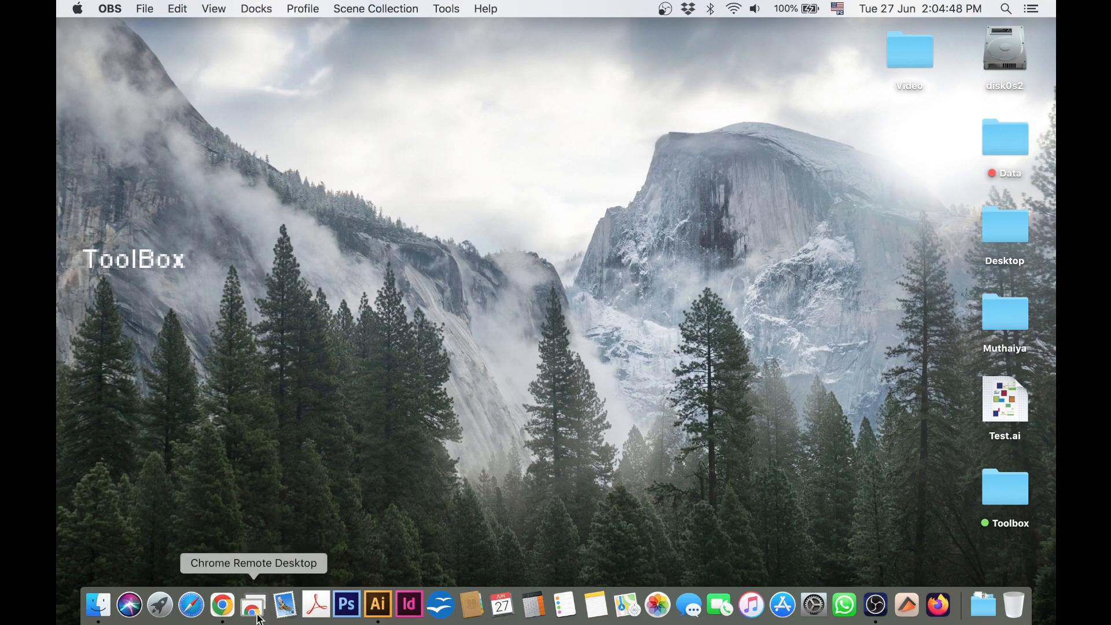
{"action": "left_click", "coordinate": [378, 610]}
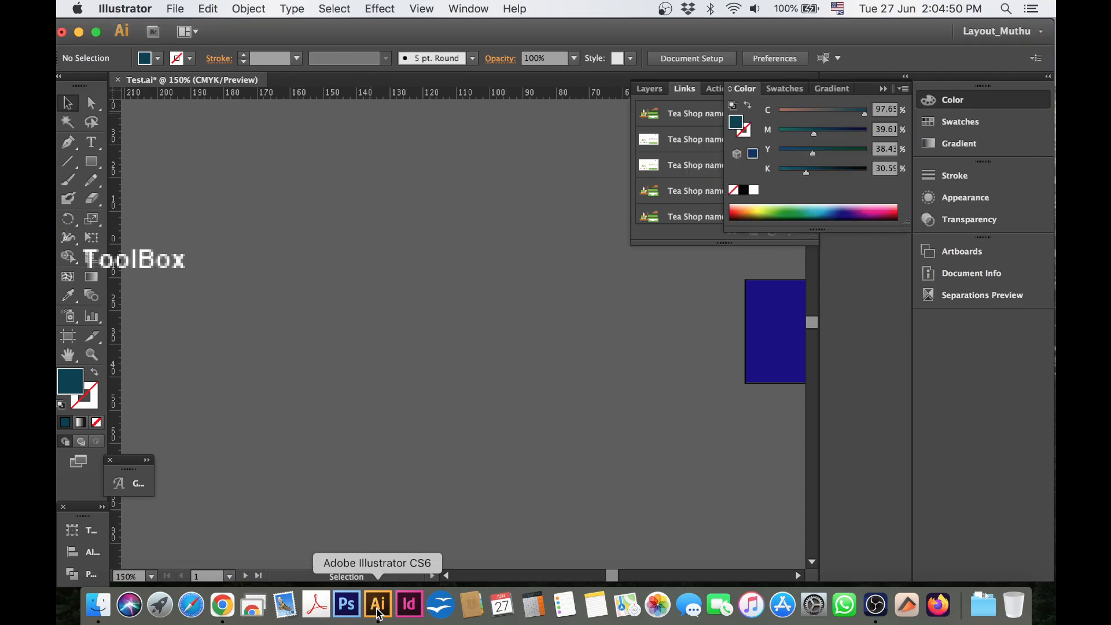
{"action": "key", "text": "space"}
{"action": "left_click_drag", "start_coordinate": [598, 324], "coordinate": [514, 288]}
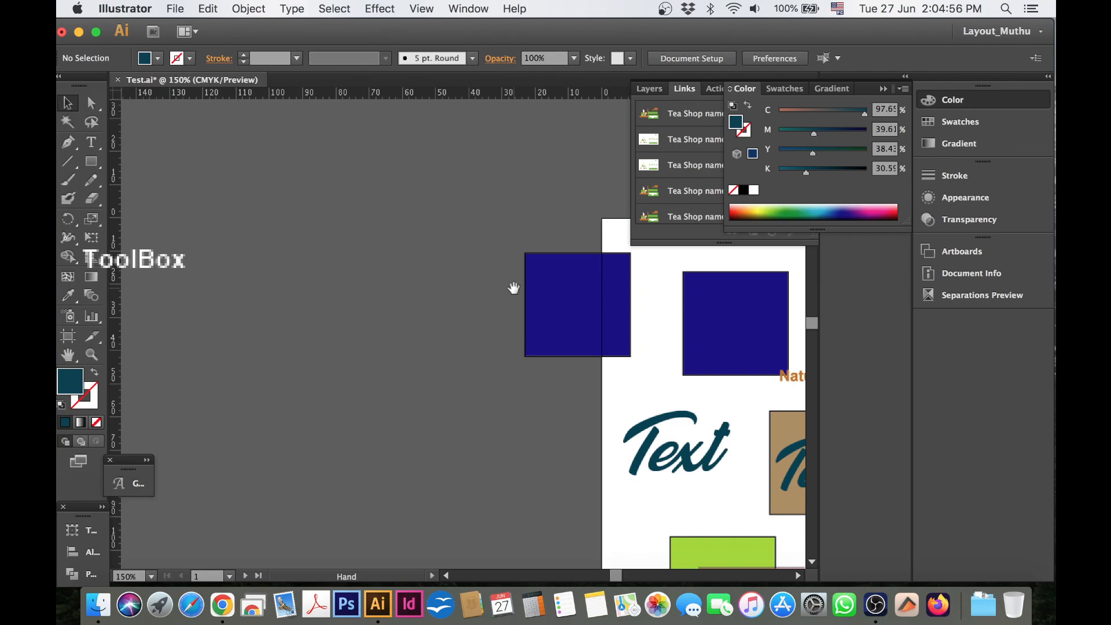
{"action": "left_click_drag", "start_coordinate": [568, 347], "coordinate": [388, 305]}
{"action": "left_click_drag", "start_coordinate": [541, 377], "coordinate": [414, 283]}
{"action": "left_click", "coordinate": [499, 330], "text": "alt+super"}
{"action": "left_click_drag", "start_coordinate": [474, 350], "coordinate": [451, 301]}
{"action": "left_click", "coordinate": [249, 9]}
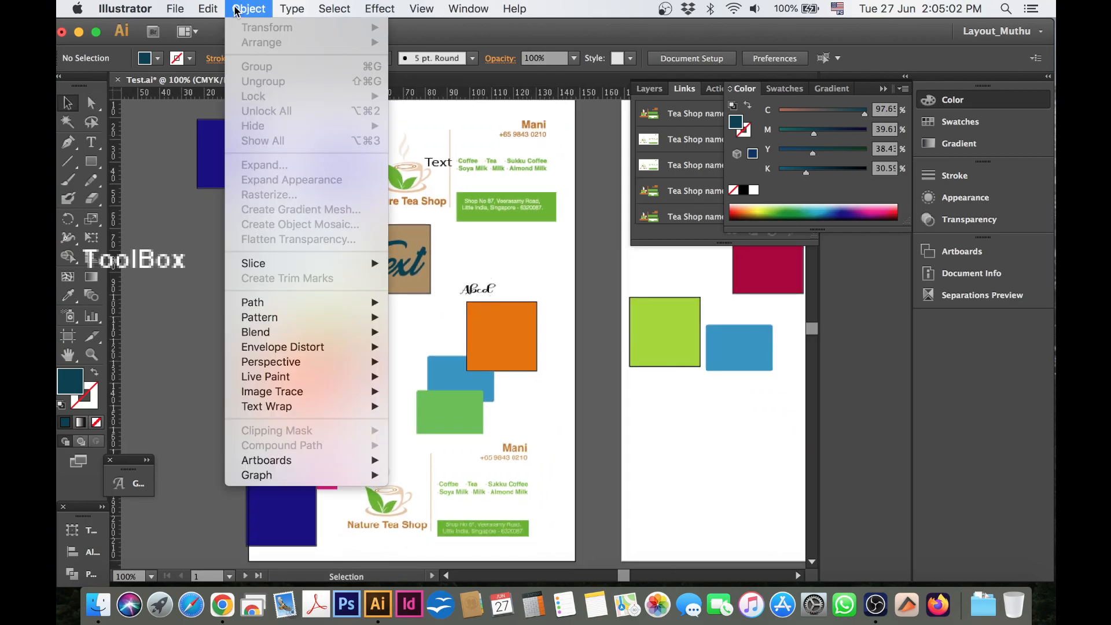
{"action": "left_click", "coordinate": [170, 257]}
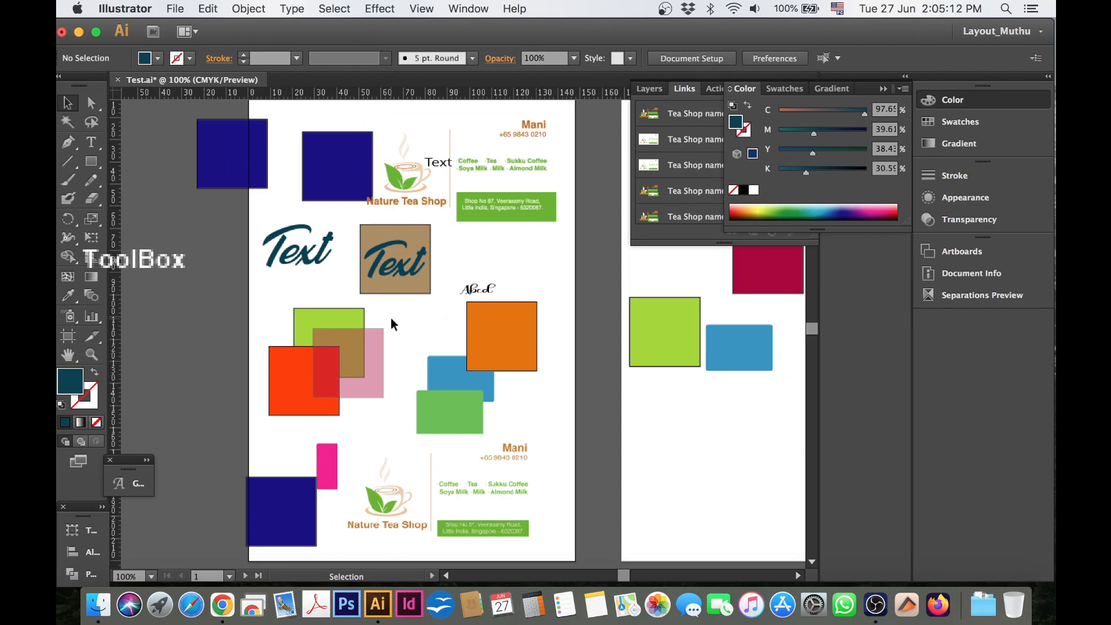
{"action": "left_click", "coordinate": [249, 9]}
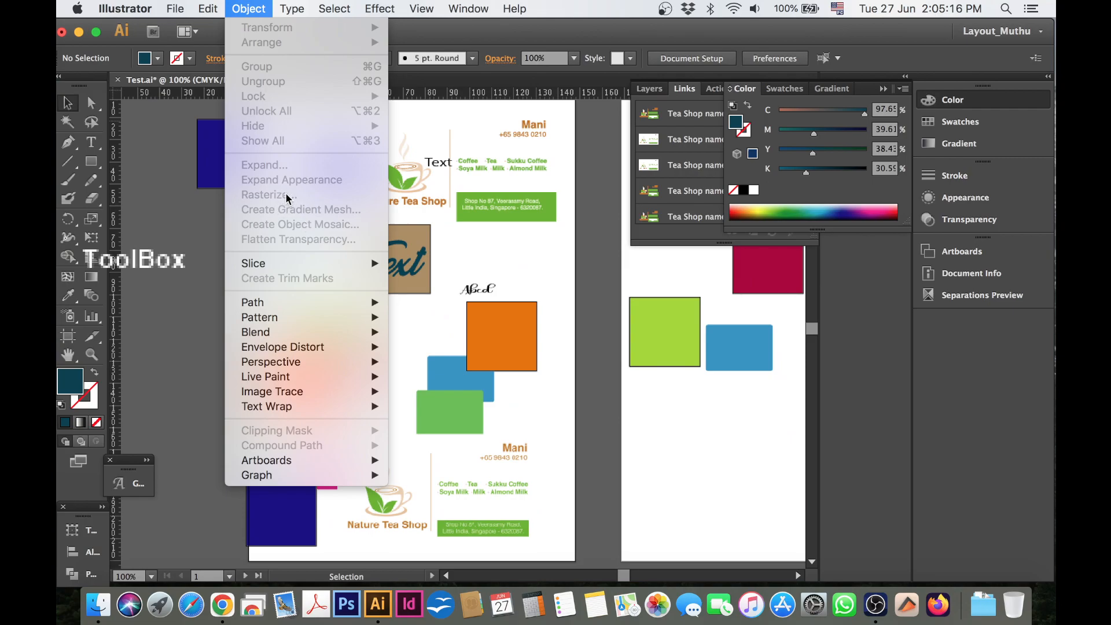
{"action": "key", "text": "Escape"}
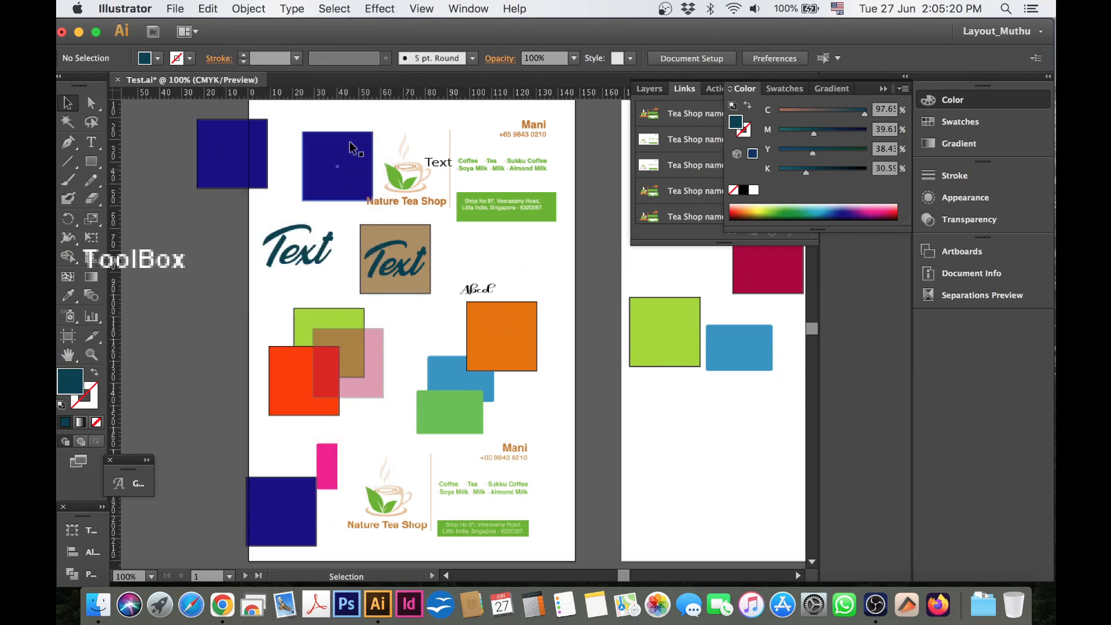
Move the navy square overlapping the artboard's upper left edge down beside the overlapping green and orange-red squares
{"action": "left_click_drag", "start_coordinate": [235, 152], "coordinate": [239, 334]}
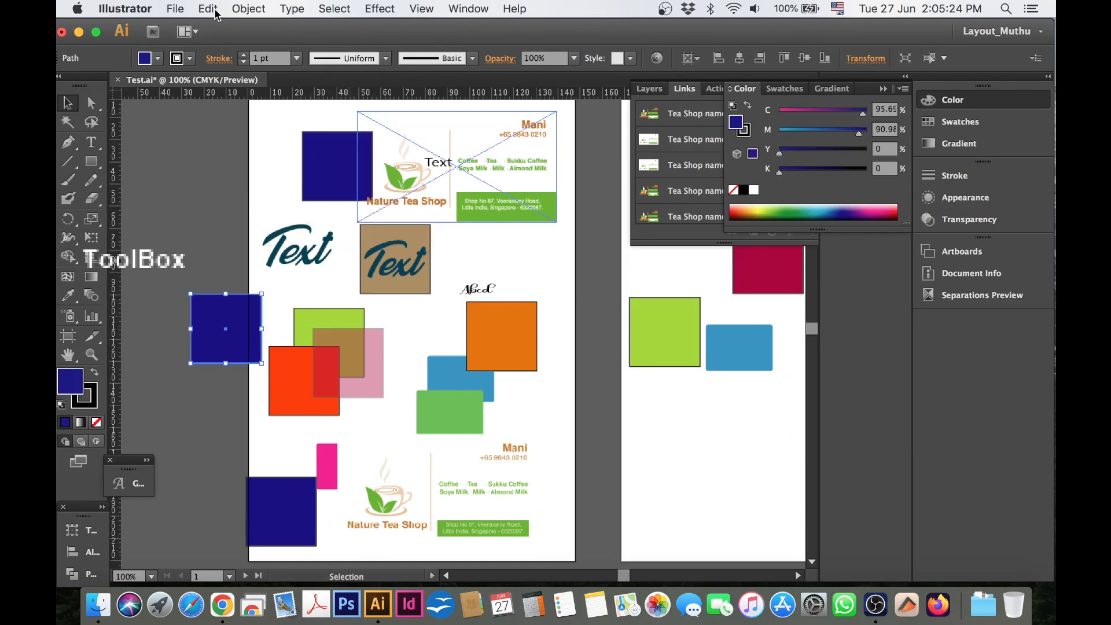
{"action": "left_click", "coordinate": [291, 9]}
{"action": "mouse_move", "coordinate": [256, 8]}
{"action": "mouse_move", "coordinate": [292, 131]}
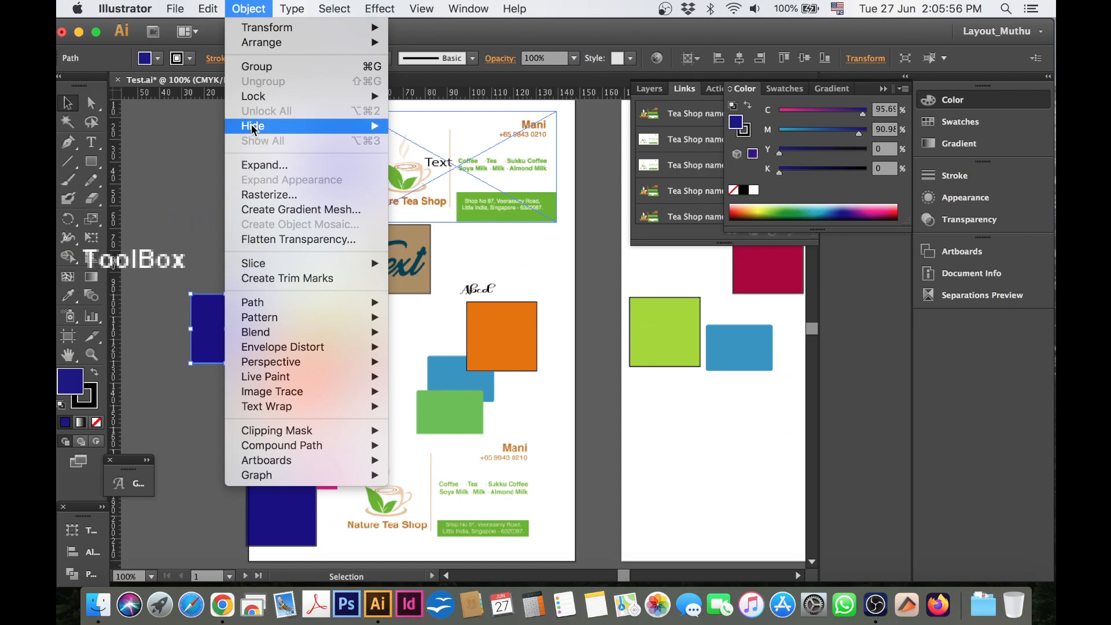
{"action": "left_click", "coordinate": [185, 211]}
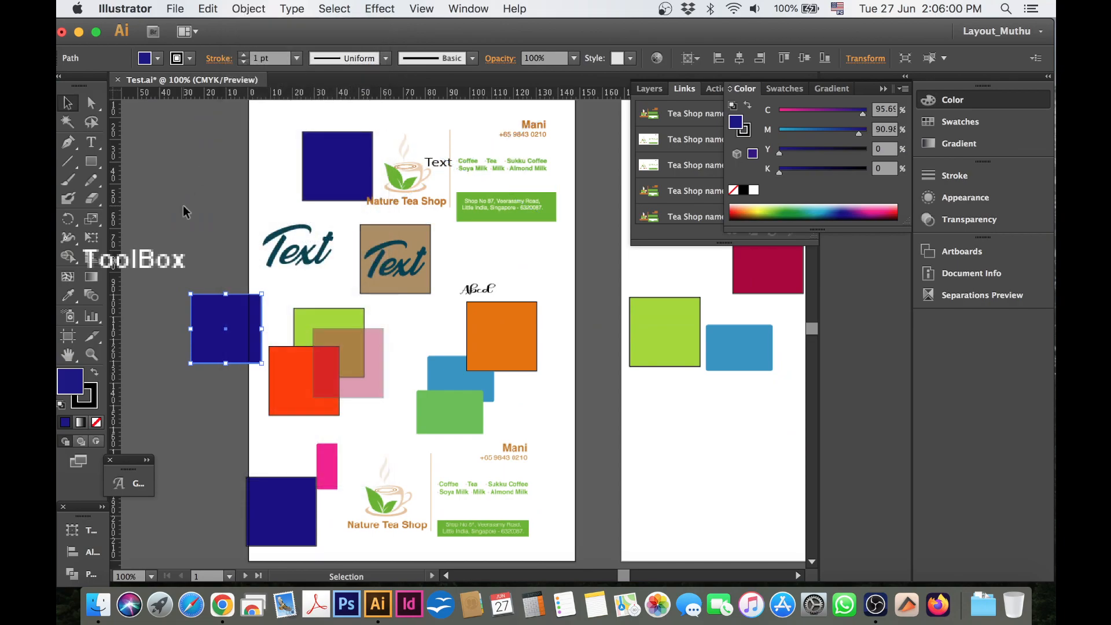
Fill the moved navy square with yellow (C 12.16, M 0.39, Y 92.94, K 0) and deselect it
{"action": "key", "text": "z"}
{"action": "left_click_drag", "start_coordinate": [177, 279], "coordinate": [242, 320]}
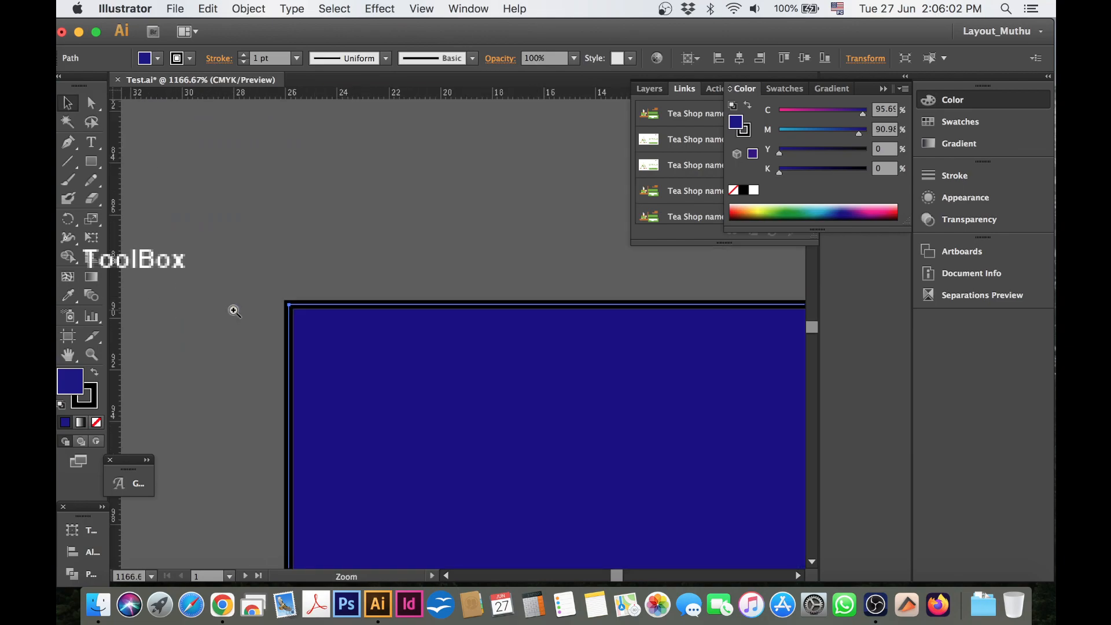
{"action": "left_click", "coordinate": [362, 243]}
{"action": "left_click", "coordinate": [379, 364]}
{"action": "left_click", "coordinate": [769, 211]}
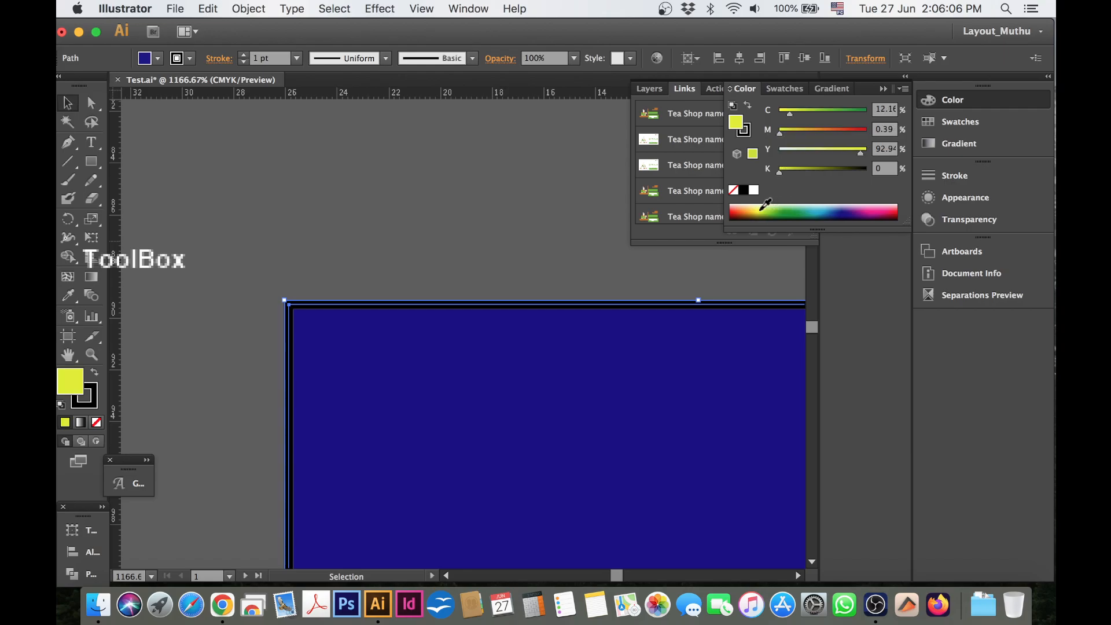
{"action": "left_click", "coordinate": [464, 214]}
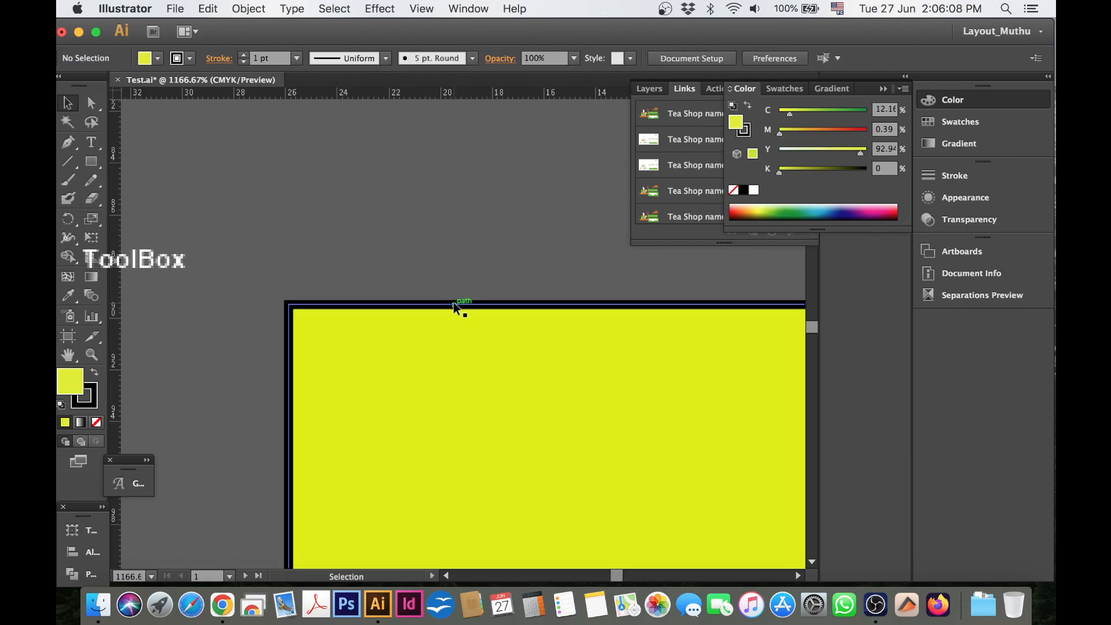
Check the stroke weight options for the yellow square and shift the square slightly up and to the left
{"action": "left_click", "coordinate": [453, 302]}
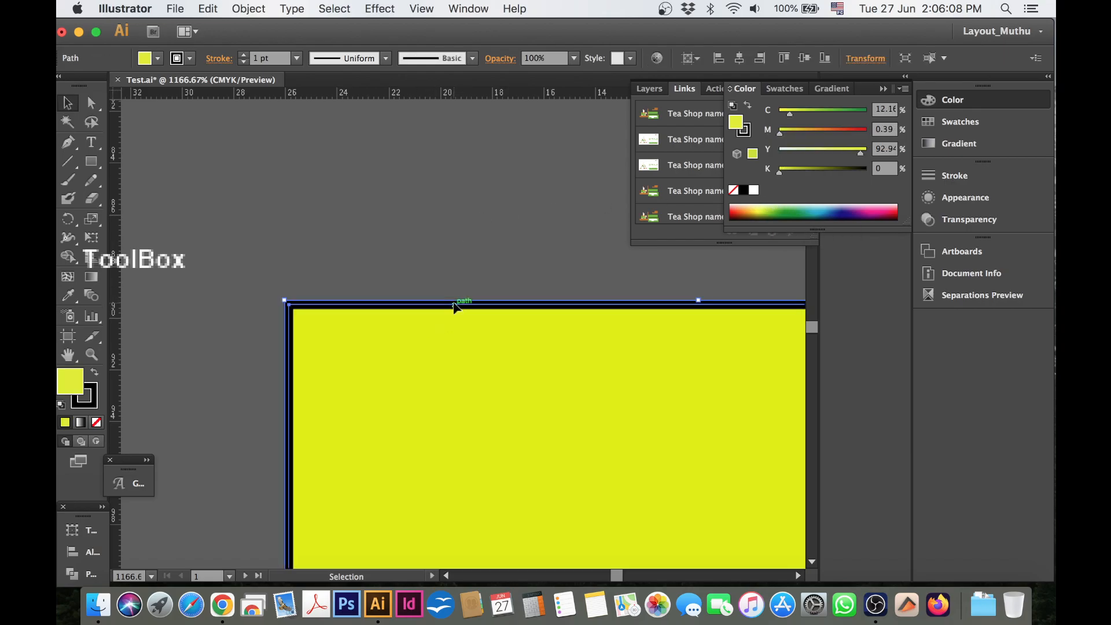
{"action": "left_click", "coordinate": [298, 59]}
{"action": "left_click", "coordinate": [324, 127]}
{"action": "left_click", "coordinate": [346, 294]}
{"action": "mouse_move", "coordinate": [339, 309]}
{"action": "left_mouse_down"}
{"action": "mouse_move", "coordinate": [364, 261]}
{"action": "mouse_move", "coordinate": [348, 298]}
{"action": "left_mouse_up"}
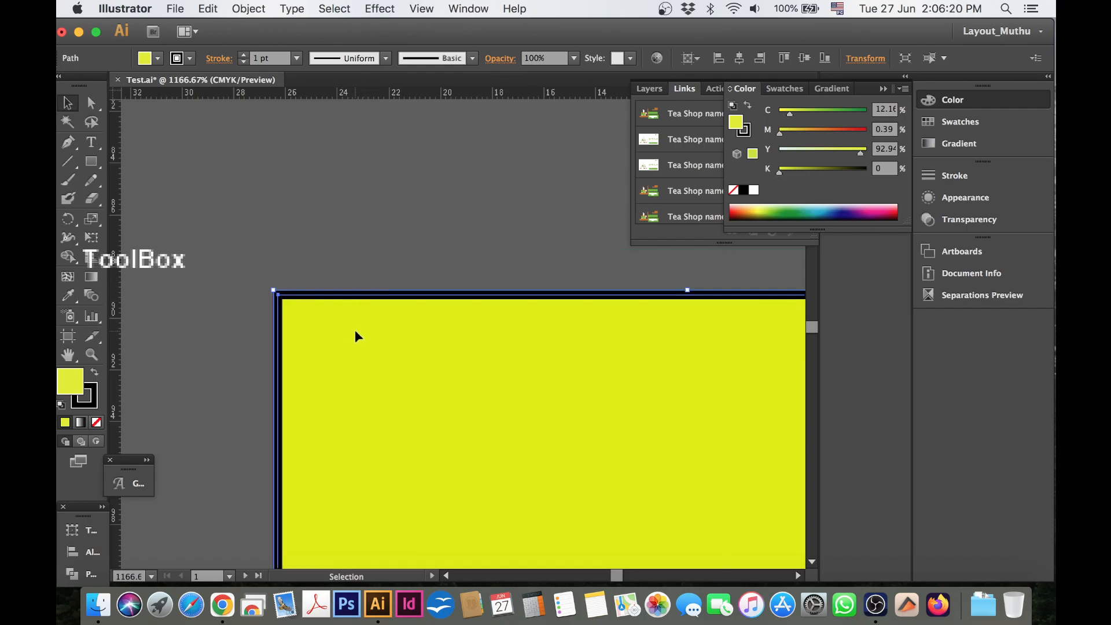
Remove the yellow square's fill to inspect its outline alone, and undo the fill removal
{"action": "key", "text": "super+minus"}
{"action": "key", "text": "super+minus"}
{"action": "key", "text": "super+minus"}
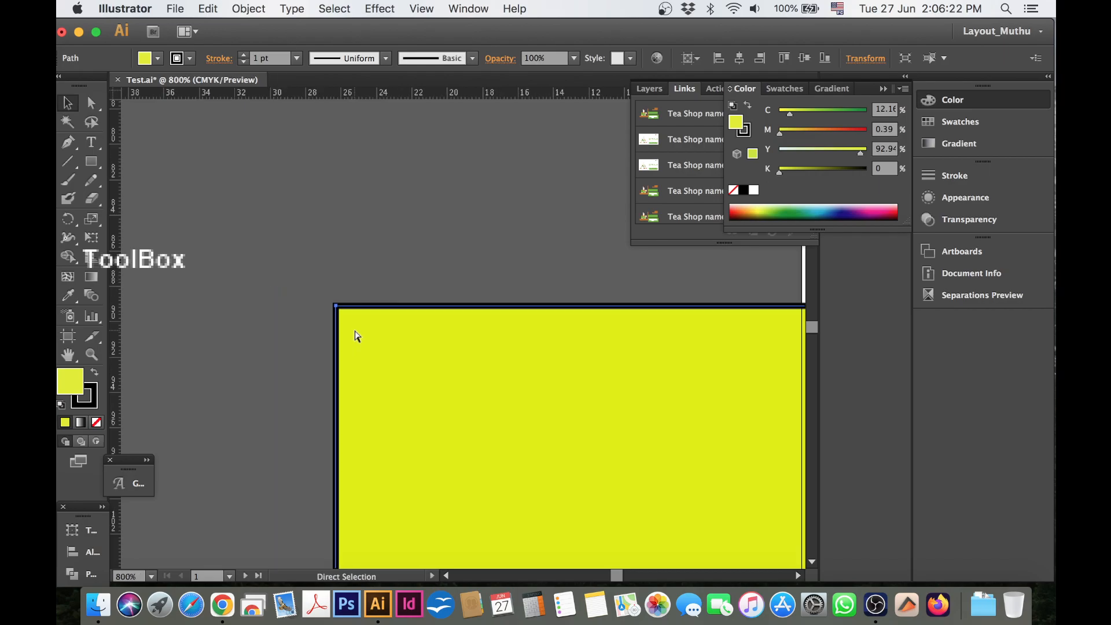
{"action": "key", "text": "super+minus"}
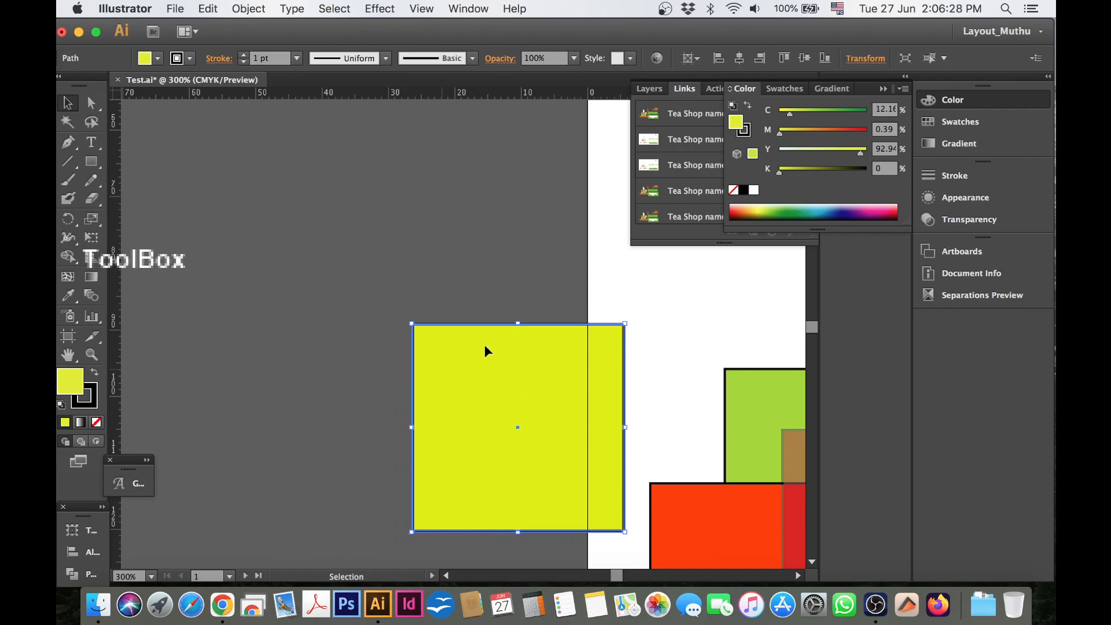
{"action": "left_click", "coordinate": [734, 191]}
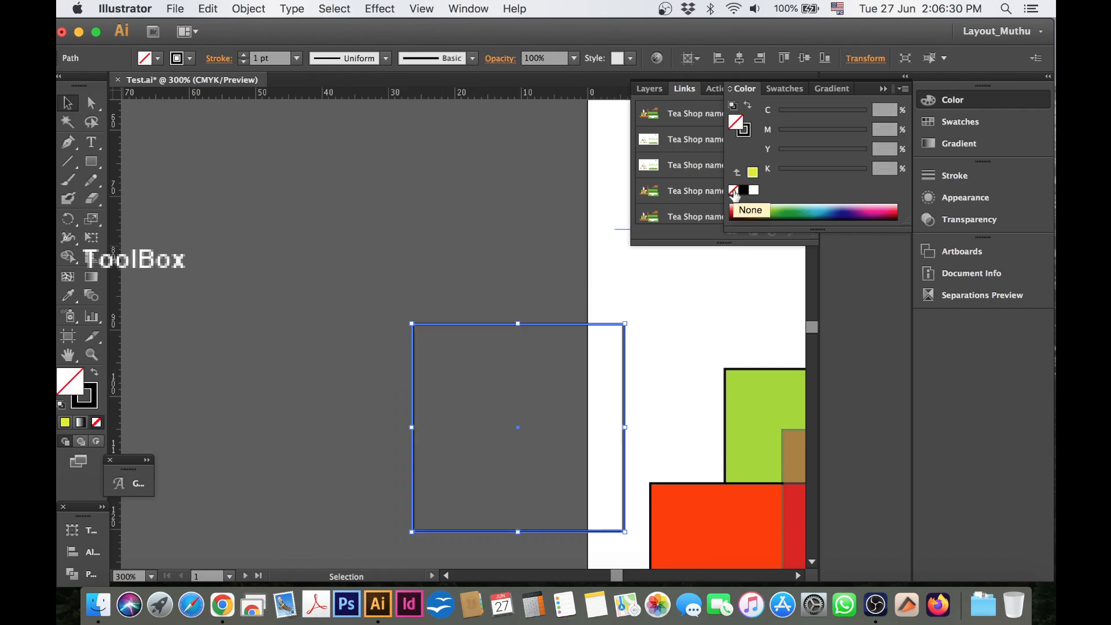
{"action": "left_click", "coordinate": [440, 260]}
{"action": "left_click_drag", "start_coordinate": [384, 290], "coordinate": [457, 346]}
{"action": "key", "text": "a"}
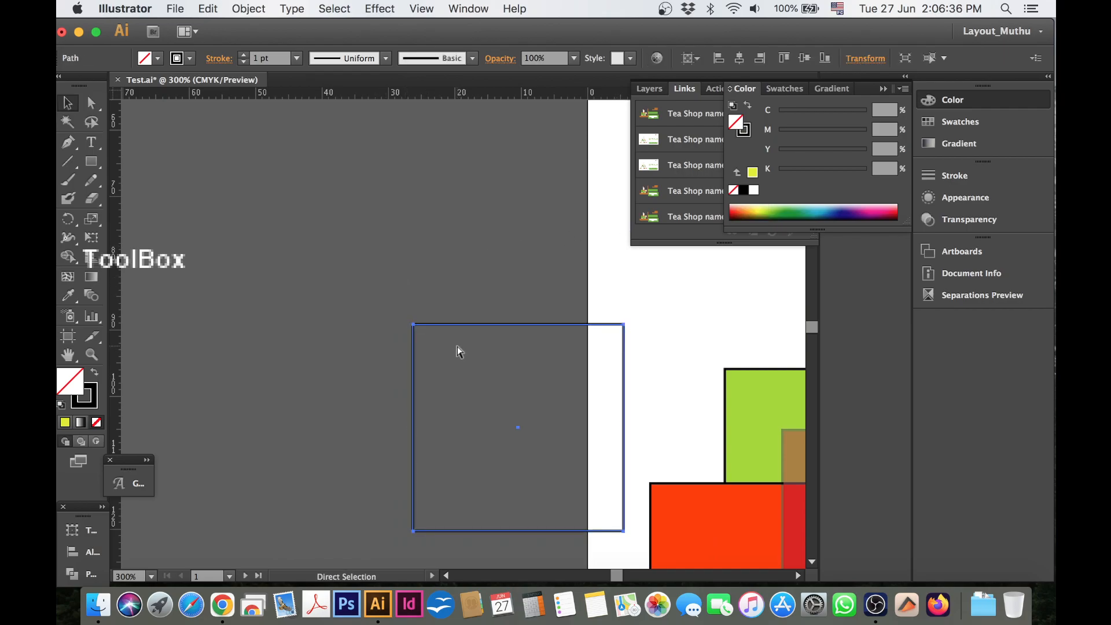
{"action": "key", "text": "super+z"}
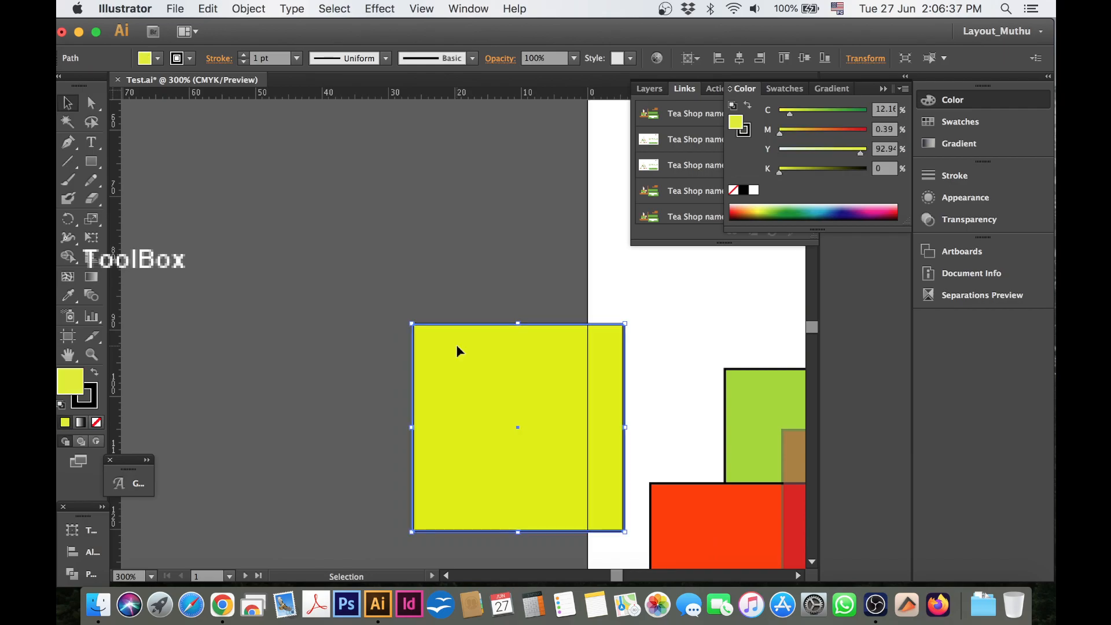
Expand the yellow square with Fill and Stroke enabled and inspect its upper left corner up close
{"action": "left_click", "coordinate": [257, 8]}
{"action": "left_click", "coordinate": [284, 165]}
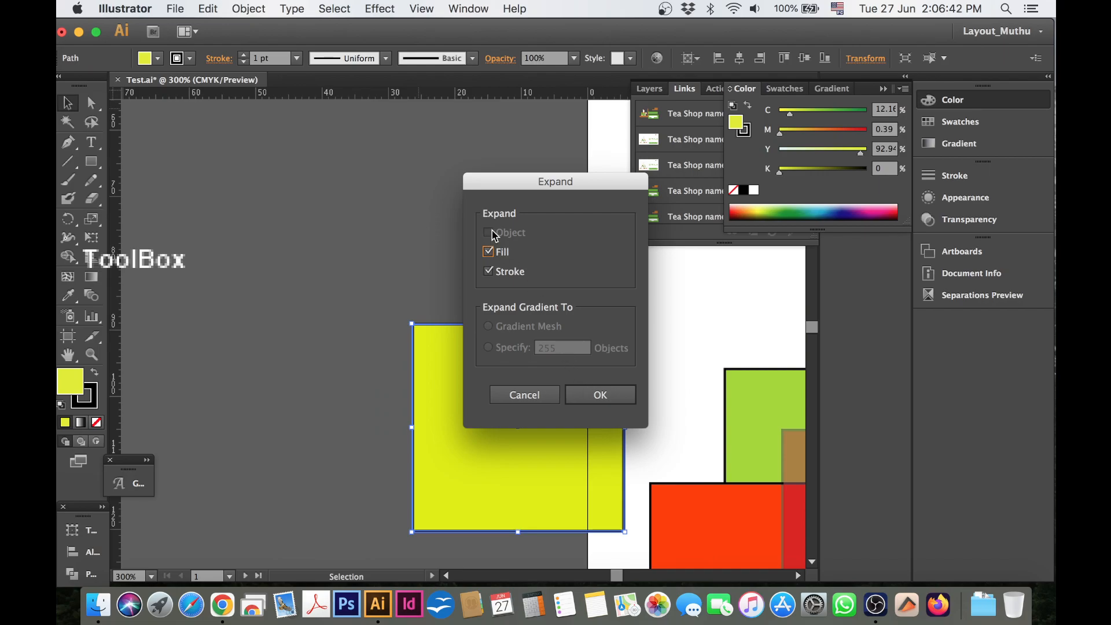
{"action": "left_click", "coordinate": [599, 395]}
{"action": "key", "text": "z"}
{"action": "left_click_drag", "start_coordinate": [405, 318], "coordinate": [449, 339]}
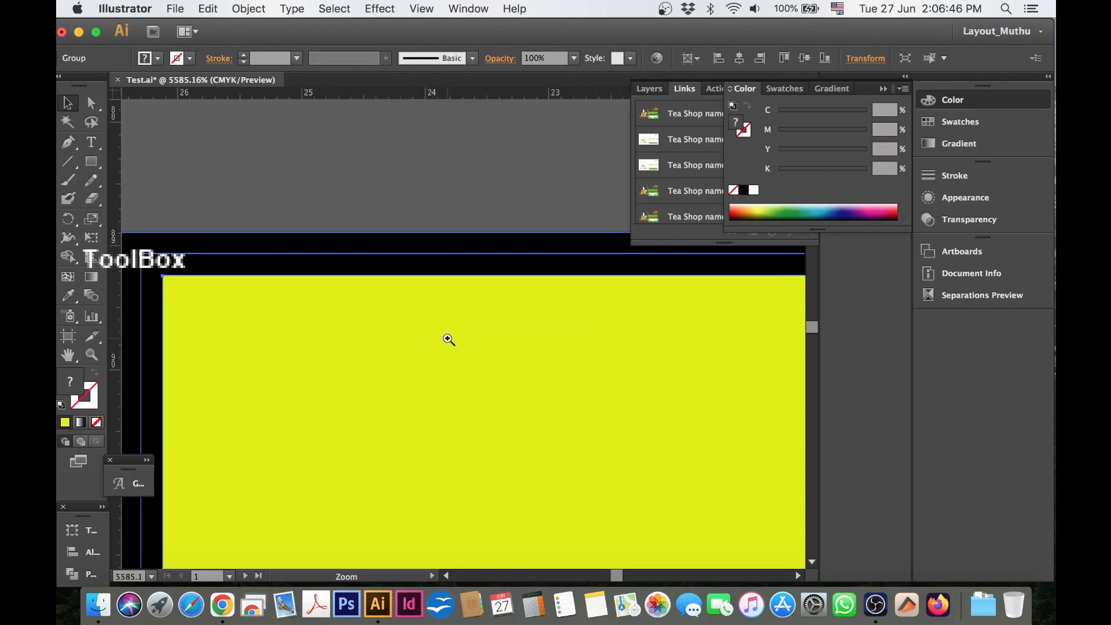
{"action": "left_click_drag", "start_coordinate": [379, 310], "coordinate": [492, 347]}
{"action": "left_click", "coordinate": [407, 255]}
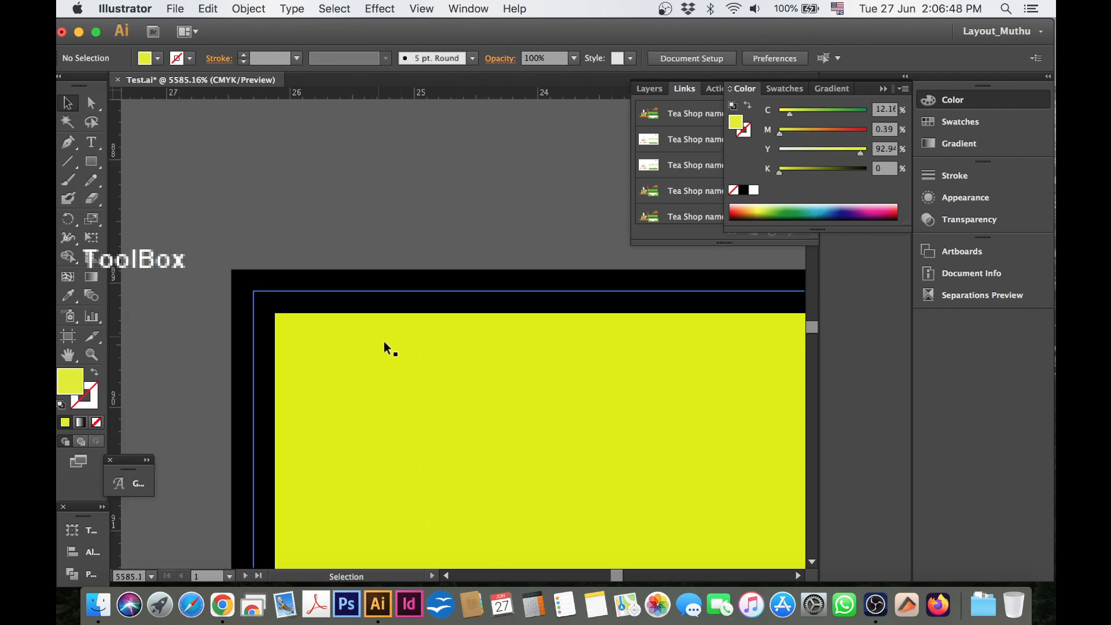
Ungroup the expanded yellow square and its black outline shape
{"action": "right_click", "coordinate": [377, 335]}
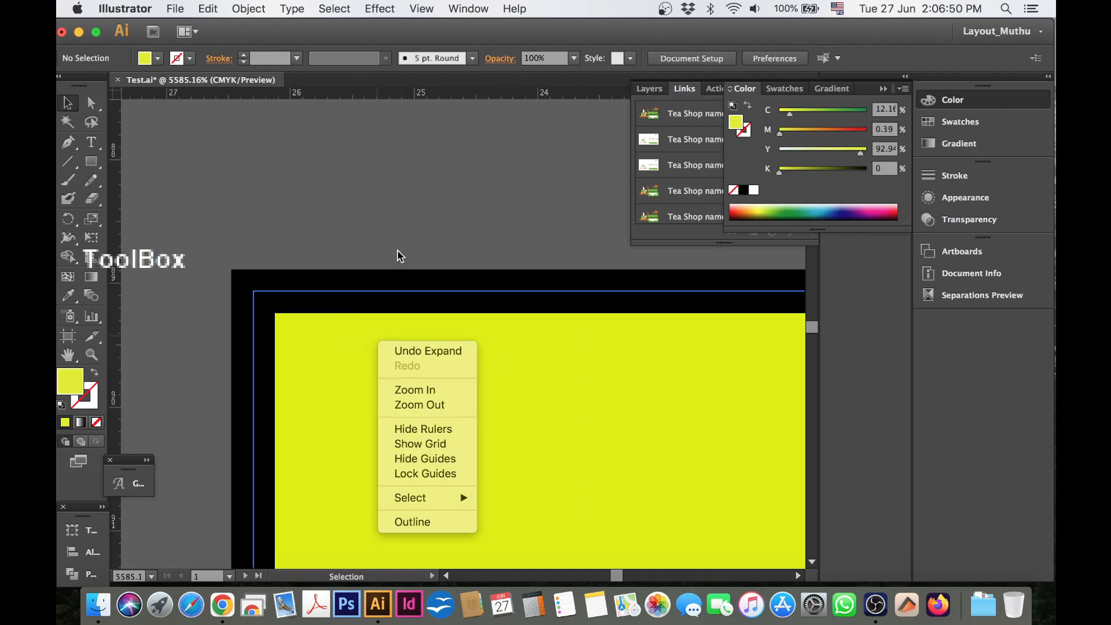
{"action": "left_click", "coordinate": [398, 247]}
{"action": "left_click", "coordinate": [359, 332]}
{"action": "right_click", "coordinate": [375, 348]}
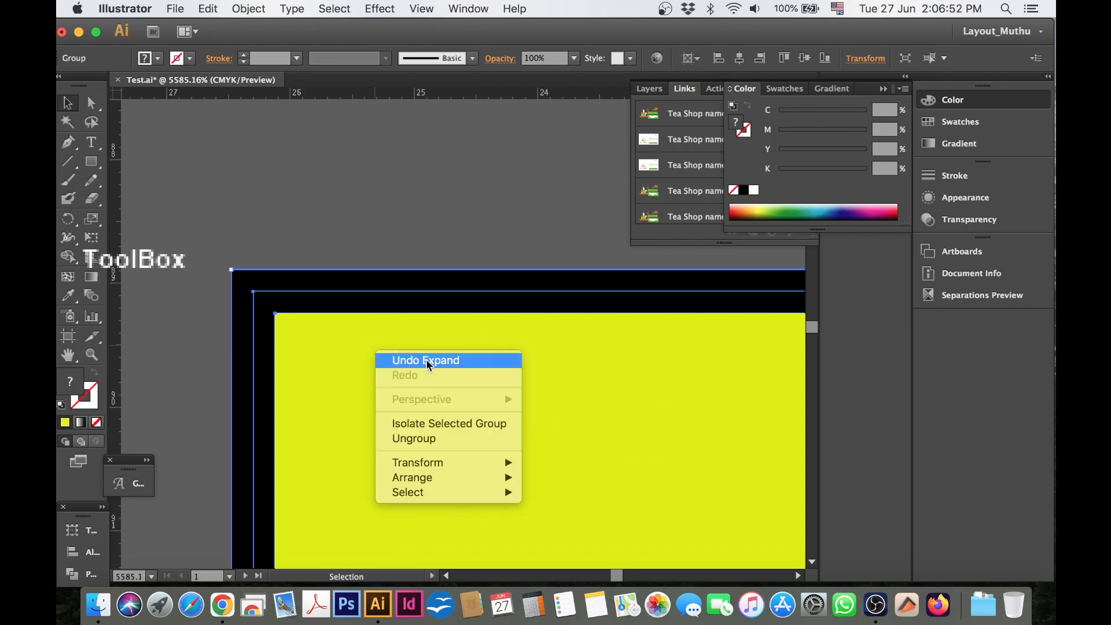
{"action": "left_click", "coordinate": [436, 439]}
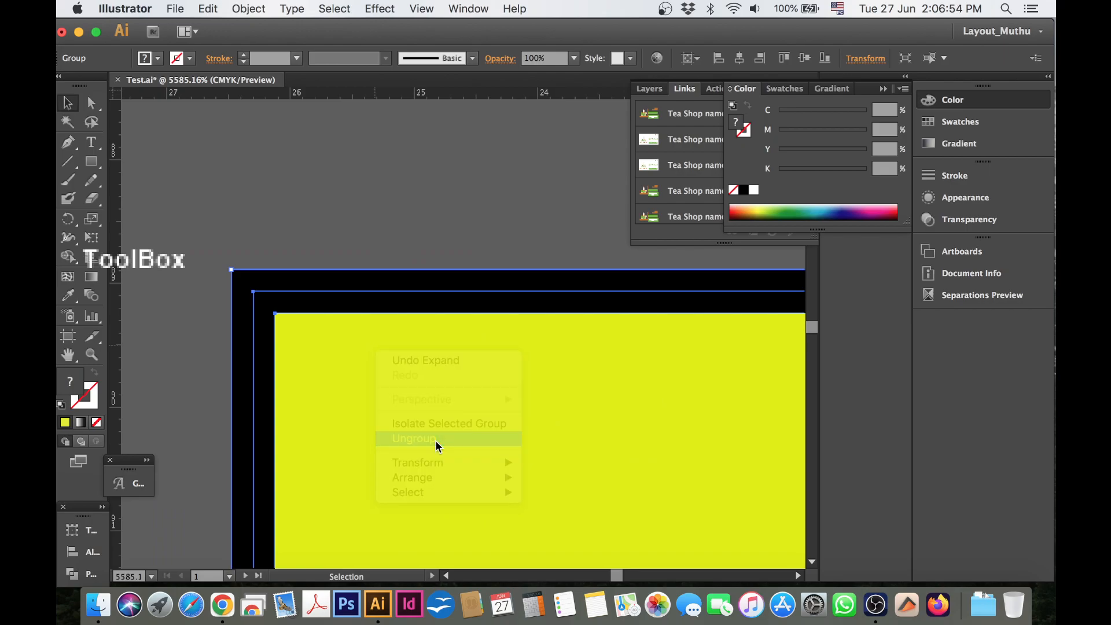
Move the yellow fill away from its black outline shape, and undo the move and the ungrouping
{"action": "left_click", "coordinate": [431, 232]}
{"action": "left_click_drag", "start_coordinate": [380, 374], "coordinate": [439, 411]}
{"action": "left_click", "coordinate": [404, 300]}
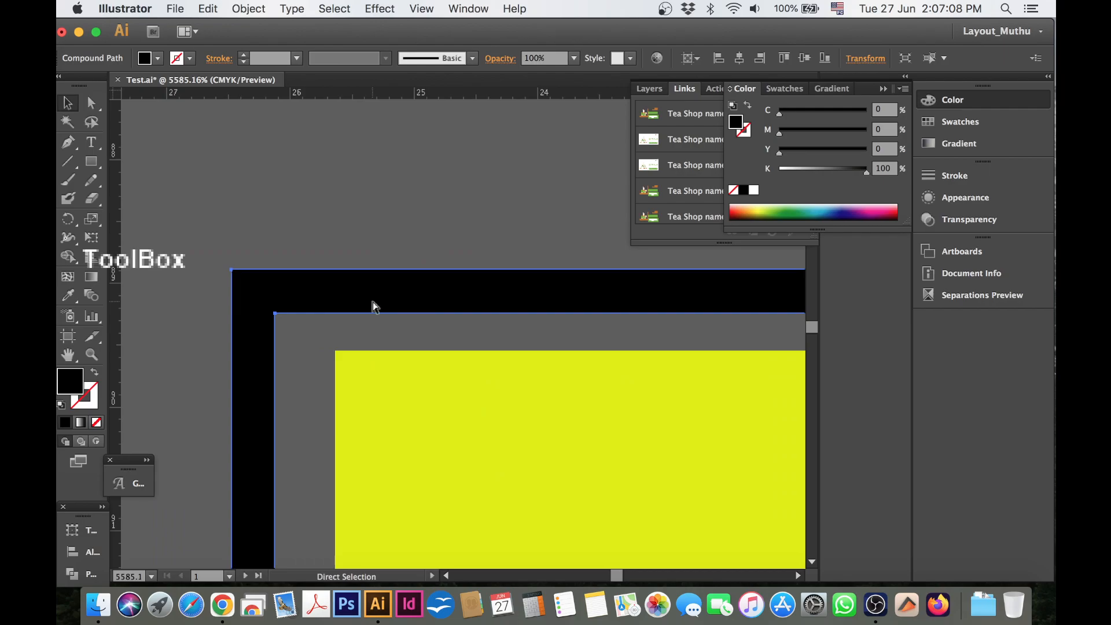
{"action": "key", "text": "super+minus"}
{"action": "key", "text": "super+z"}
{"action": "key", "text": "super+z"}
{"action": "key", "text": "super+z"}
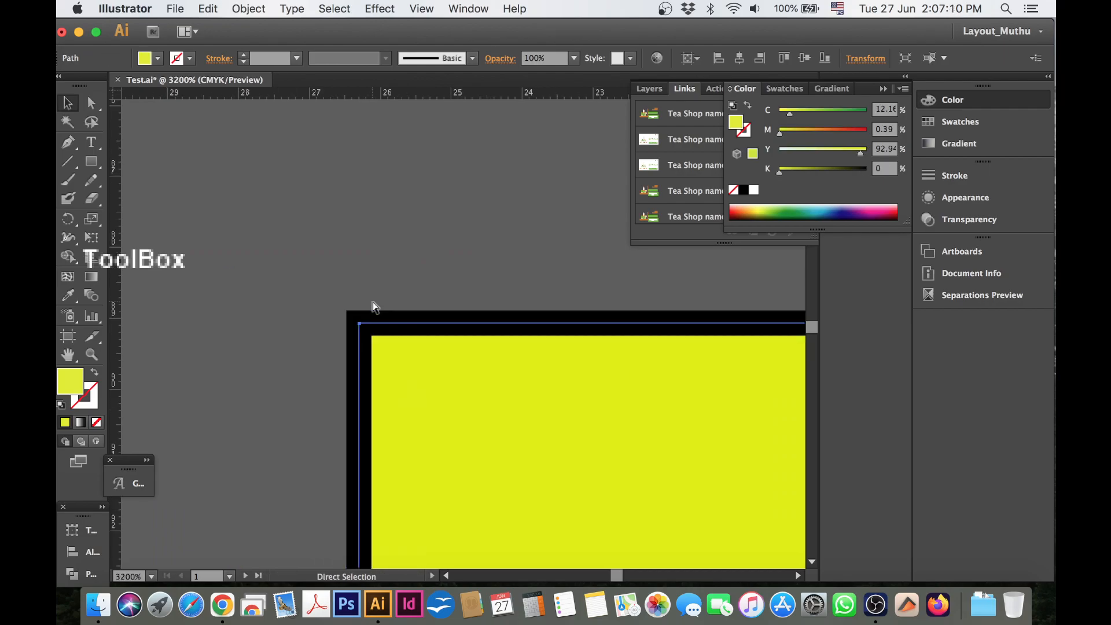
Examine the shapes on the lower half of the first artboard, selecting the pink rectangle above the navy square
{"action": "left_click", "coordinate": [208, 8]}
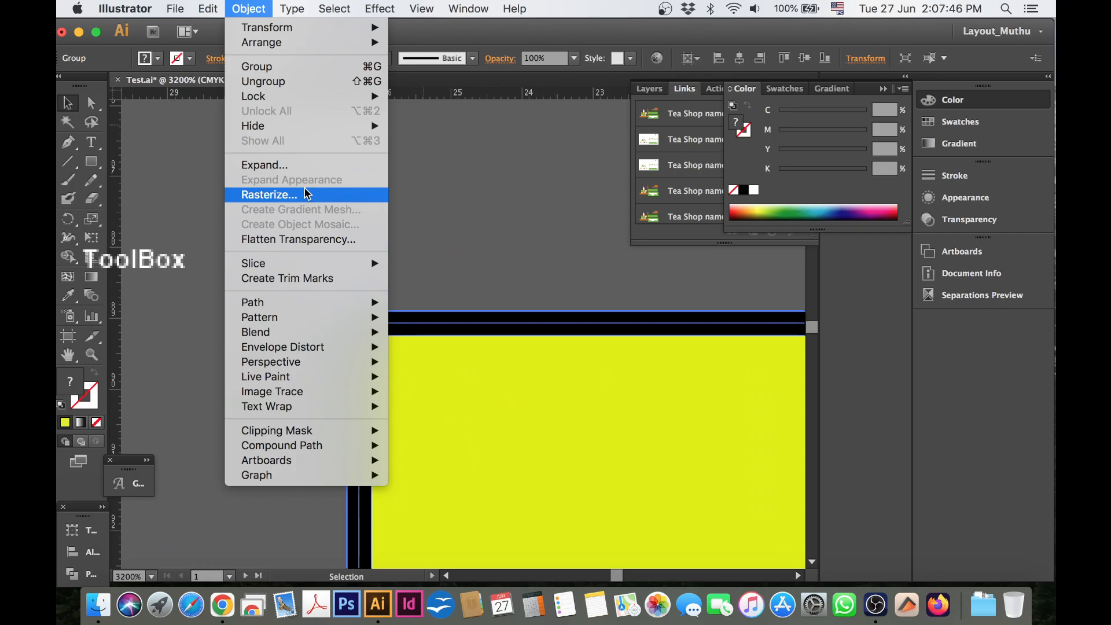
{"action": "left_click", "coordinate": [440, 207]}
{"action": "left_click", "coordinate": [463, 364], "text": "super"}
{"action": "left_click", "coordinate": [452, 353], "text": "alt+super"}
{"action": "left_click", "coordinate": [453, 353], "text": "alt+super"}
{"action": "left_click", "coordinate": [453, 353], "text": "alt+super"}
{"action": "left_click", "coordinate": [453, 353], "text": "alt+super"}
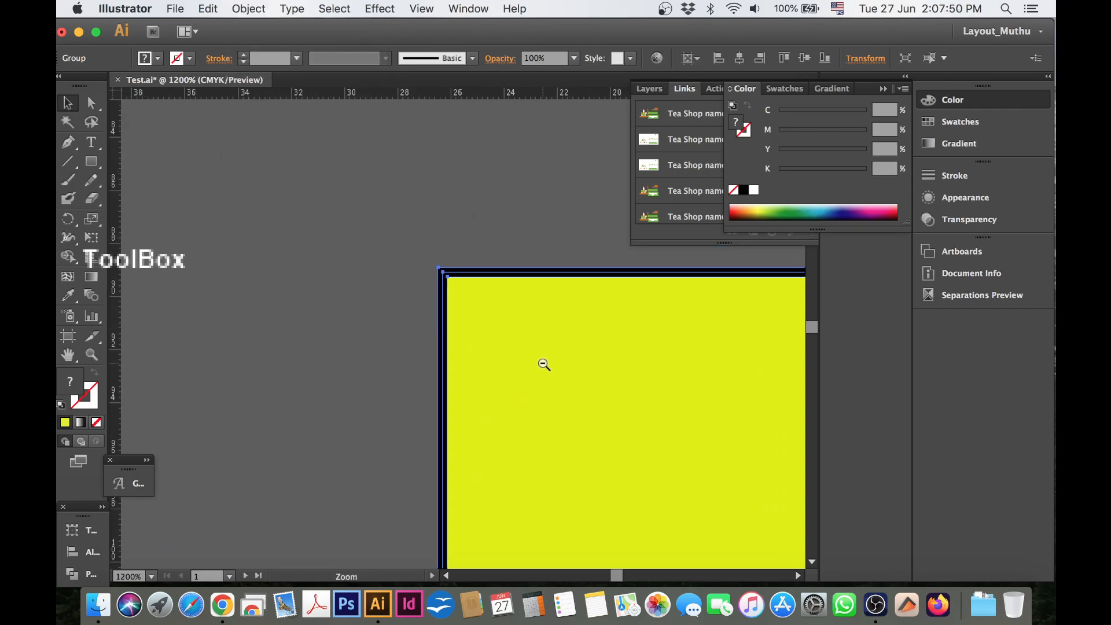
{"action": "left_click", "coordinate": [543, 364], "text": "alt+super"}
{"action": "left_click", "coordinate": [544, 364], "text": "alt+super"}
{"action": "left_click", "coordinate": [543, 365], "text": "alt+super"}
{"action": "left_click", "coordinate": [544, 365], "text": "alt+super"}
{"action": "left_click_drag", "start_coordinate": [422, 293], "coordinate": [309, 123]}
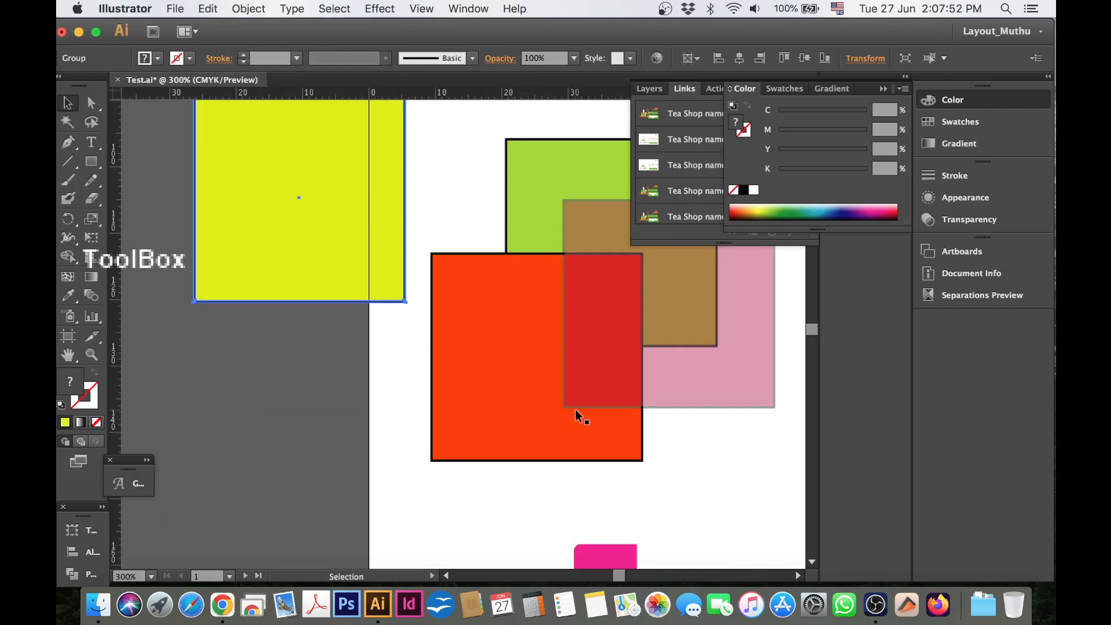
{"action": "left_click", "coordinate": [491, 404], "text": "alt+super"}
{"action": "left_click", "coordinate": [491, 405], "text": "alt+super"}
{"action": "left_click_drag", "start_coordinate": [486, 352], "coordinate": [449, 440]}
{"action": "left_click", "coordinate": [469, 436]}
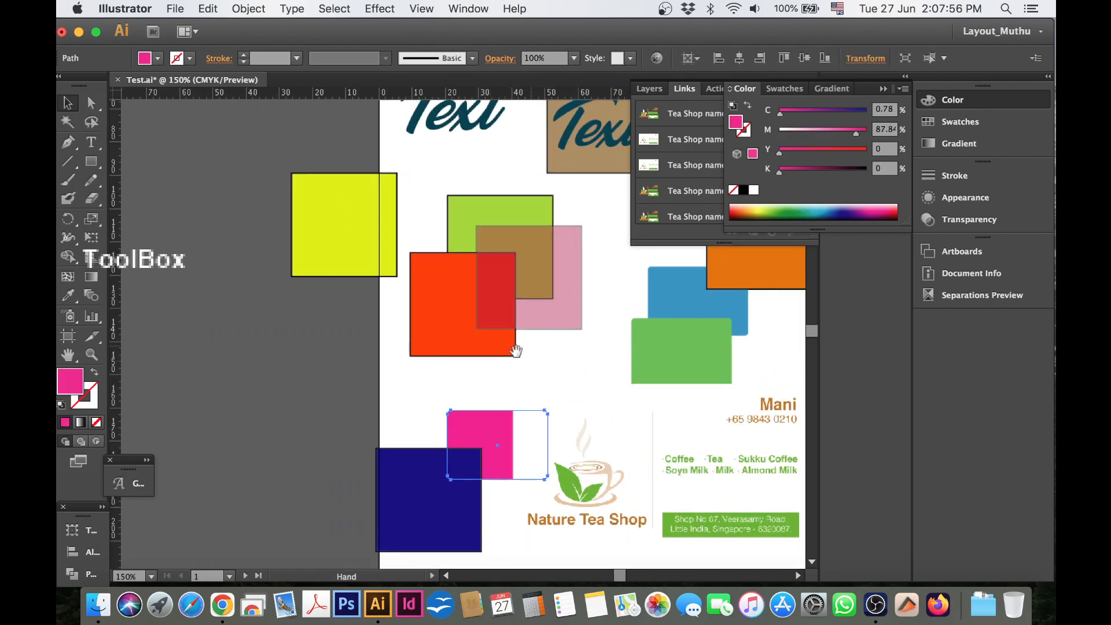
Move the brown square together with its Text lettering onto the empty canvas beside the artboard's left edge
{"action": "scroll", "coordinate": [523, 324], "scroll_direction": "up", "scroll_amount": 5}
{"action": "scroll", "coordinate": [523, 324], "scroll_direction": "right", "scroll_amount": 3}
{"action": "left_click_drag", "start_coordinate": [452, 230], "coordinate": [637, 422]}
{"action": "left_click_drag", "start_coordinate": [656, 429], "coordinate": [411, 404]}
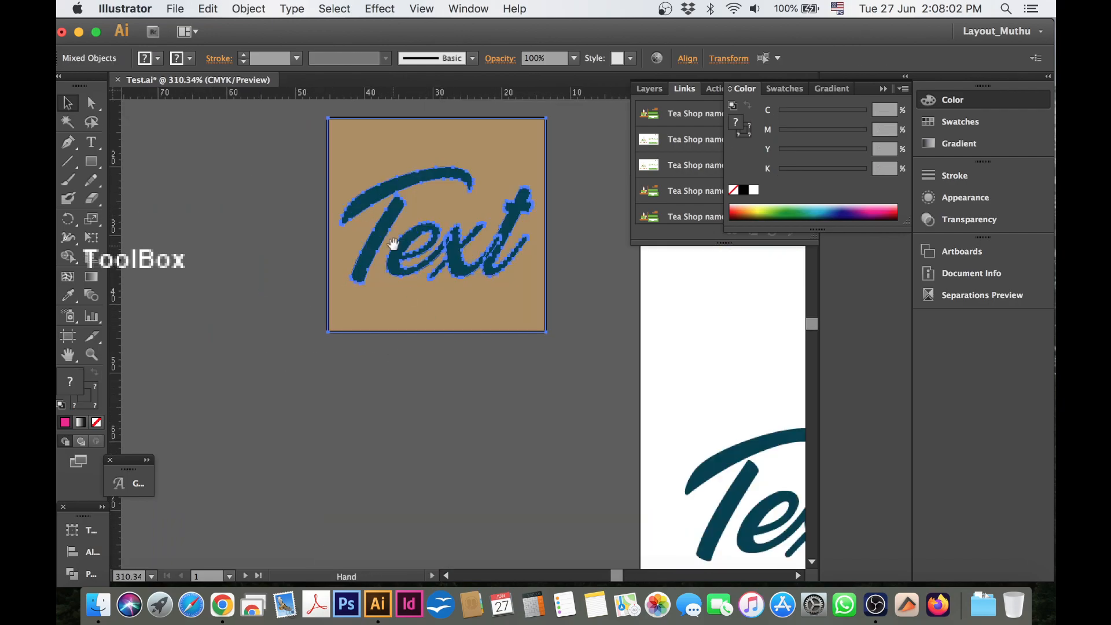
{"action": "left_click_drag", "start_coordinate": [395, 251], "coordinate": [369, 393]}
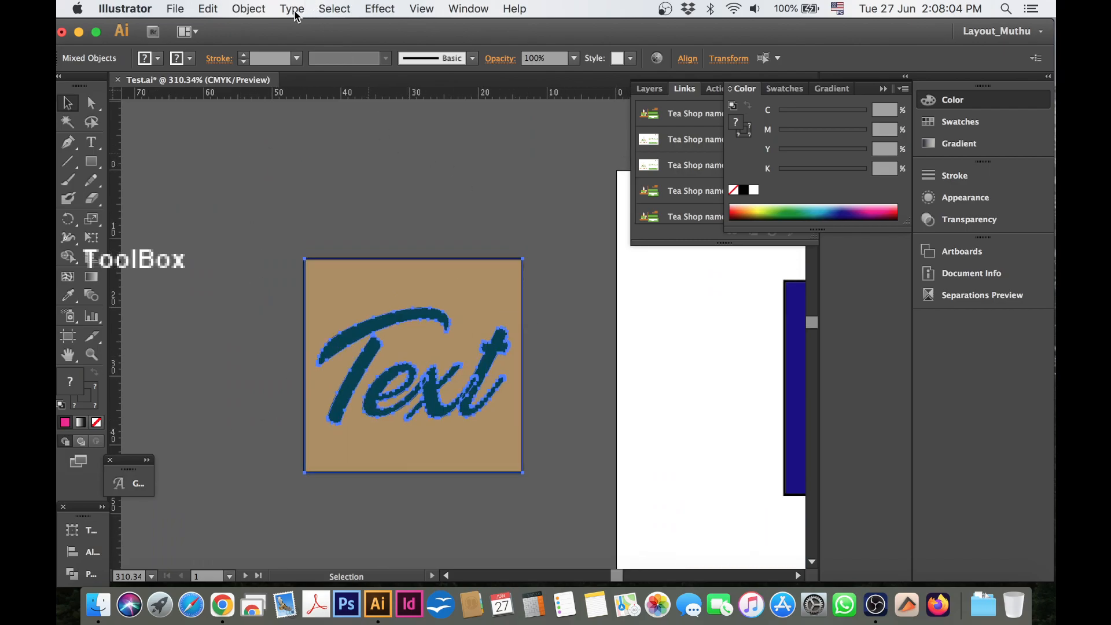
Duplicate the navy square and place the copy over the artboard's top-left corner, partly overlapping the brown Text square
{"action": "left_click", "coordinate": [248, 9]}
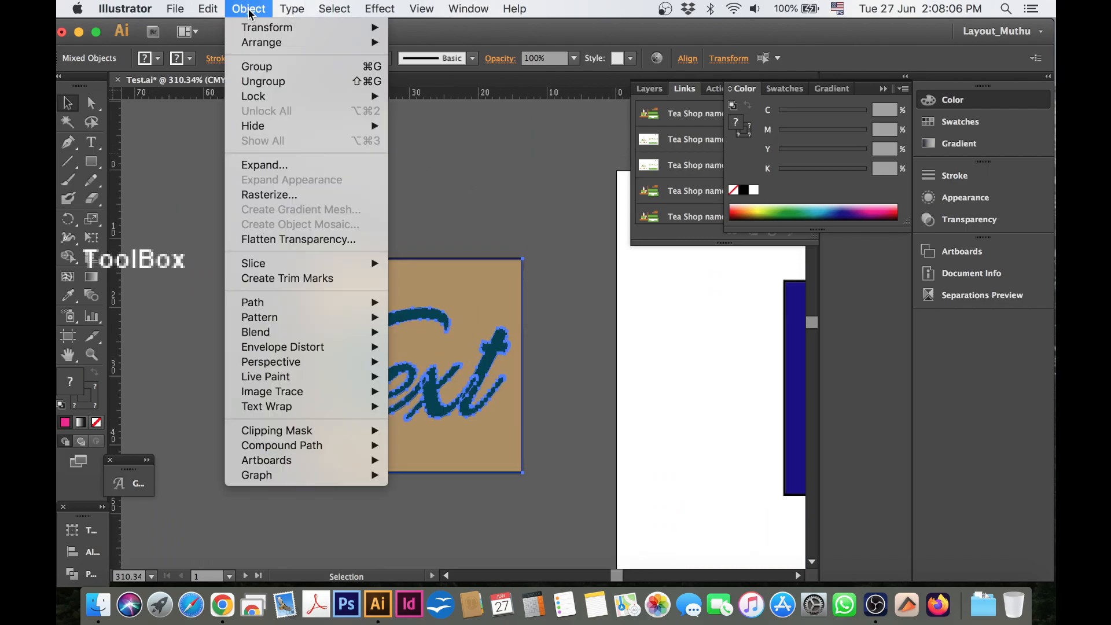
{"action": "left_click", "coordinate": [454, 183]}
{"action": "left_click", "coordinate": [557, 251]}
{"action": "left_click_drag", "start_coordinate": [485, 264], "coordinate": [267, 263]}
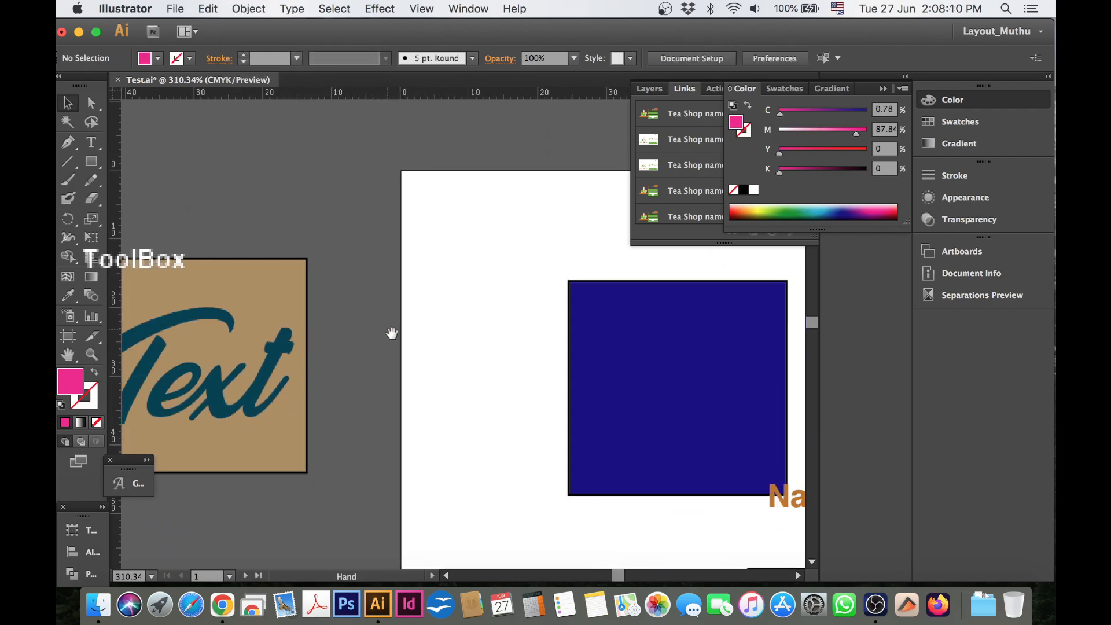
{"action": "left_click_drag", "start_coordinate": [632, 306], "coordinate": [314, 103]}
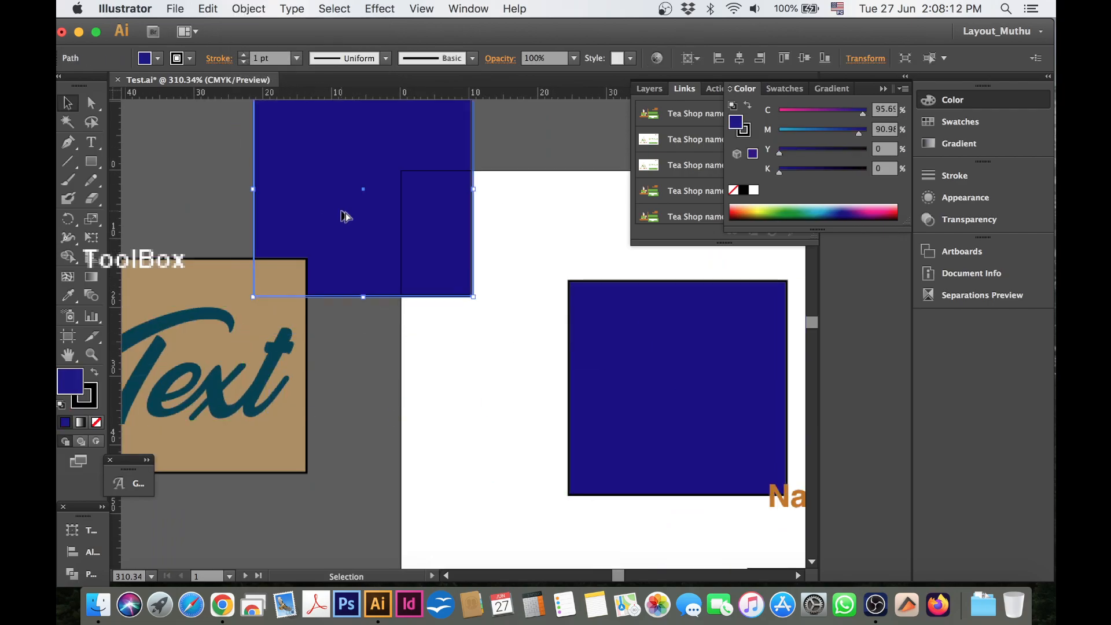
Select the overlapping navy and brown squares with the Text lettering, and examine the outline of the T's top stroke up close
{"action": "left_click", "coordinate": [220, 199]}
{"action": "left_click_drag", "start_coordinate": [192, 212], "coordinate": [372, 305]}
{"action": "left_click", "coordinate": [216, 255]}
{"action": "left_click_drag", "start_coordinate": [215, 250], "coordinate": [490, 447]}
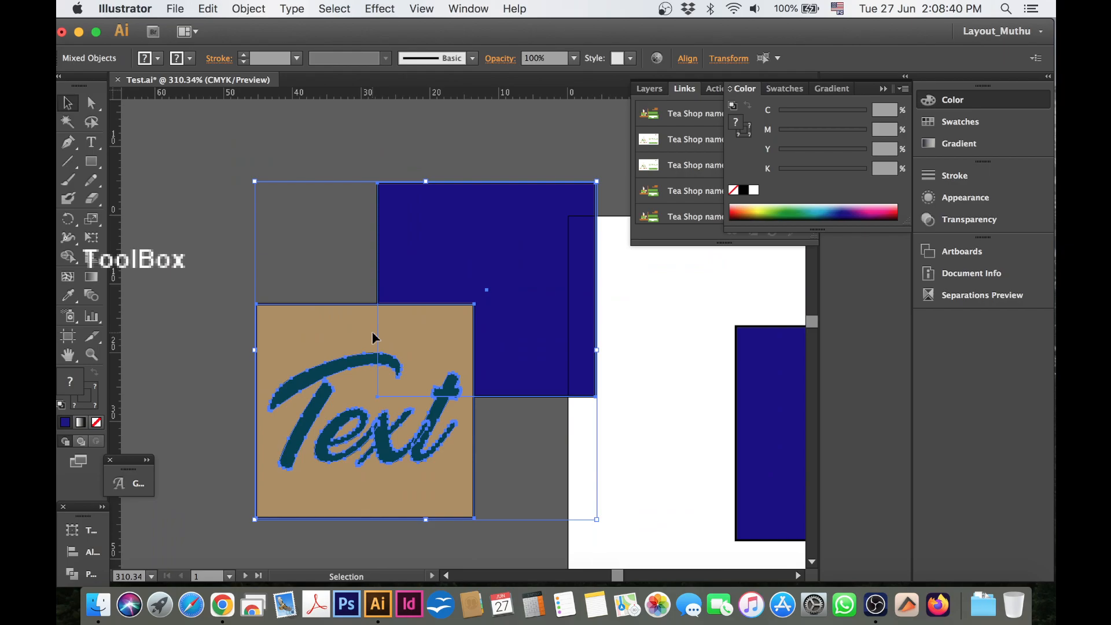
{"action": "key", "text": "super+space"}
{"action": "left_click_drag", "start_coordinate": [309, 361], "coordinate": [337, 386]}
{"action": "key", "text": "space"}
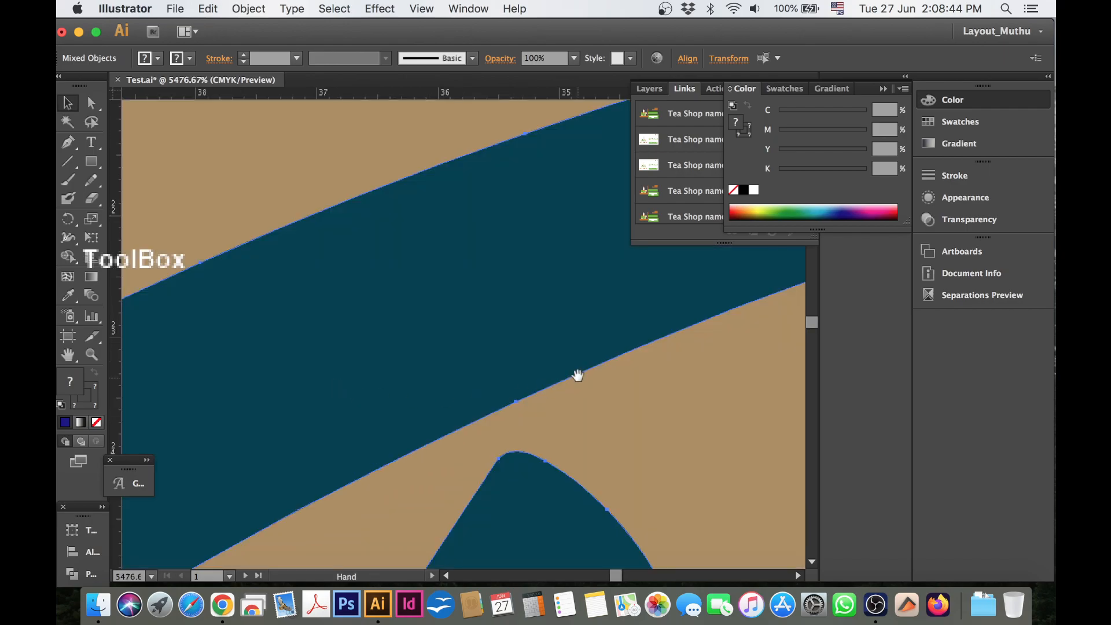
{"action": "left_click_drag", "start_coordinate": [482, 318], "coordinate": [320, 248]}
{"action": "left_click_drag", "start_coordinate": [408, 367], "coordinate": [340, 268]}
{"action": "left_click_drag", "start_coordinate": [411, 230], "coordinate": [300, 373]}
{"action": "left_click_drag", "start_coordinate": [379, 158], "coordinate": [336, 271]}
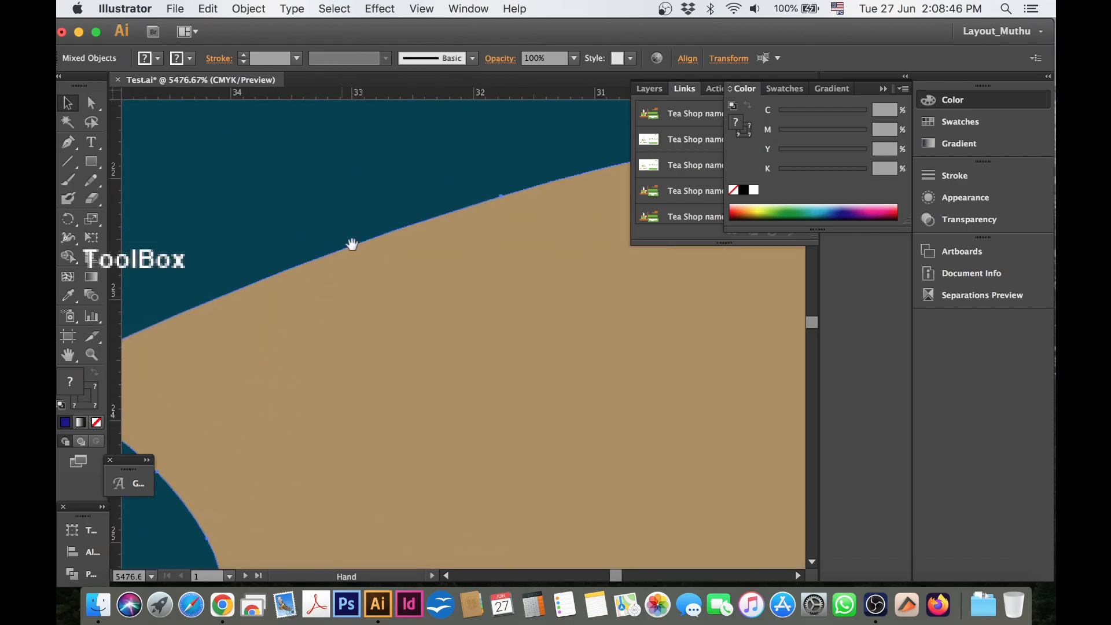
{"action": "left_click_drag", "start_coordinate": [446, 224], "coordinate": [413, 299]}
{"action": "key", "text": "space"}
{"action": "left_click_drag", "start_coordinate": [491, 262], "coordinate": [339, 283]}
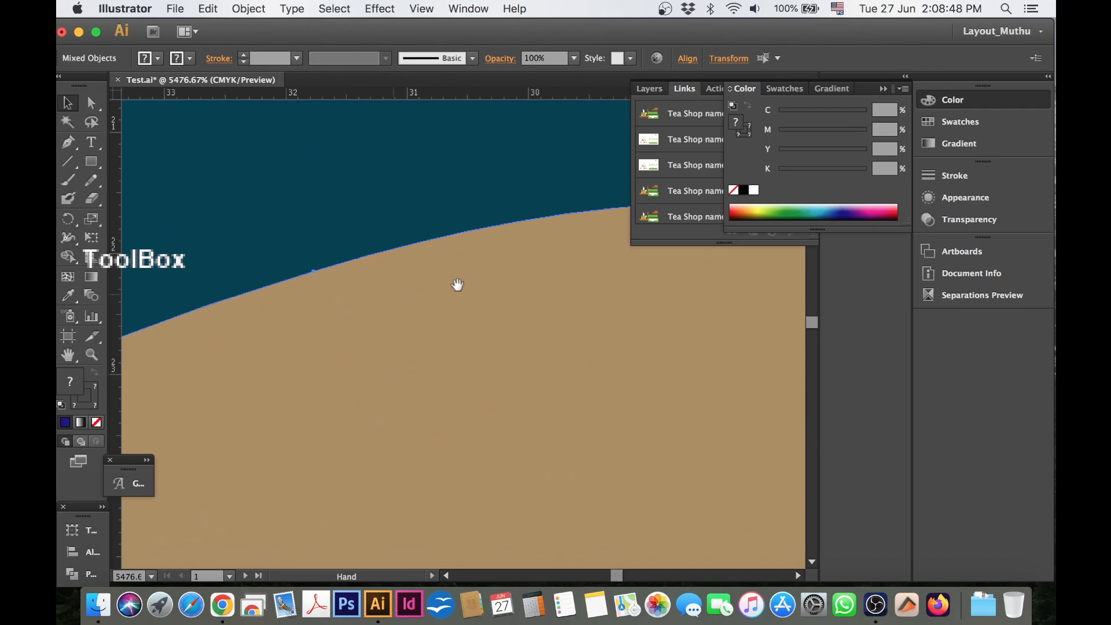
{"action": "left_click_drag", "start_coordinate": [438, 288], "coordinate": [327, 305]}
{"action": "left_click_drag", "start_coordinate": [471, 290], "coordinate": [377, 296]}
{"action": "left_click_drag", "start_coordinate": [584, 267], "coordinate": [547, 266]}
{"action": "left_click_drag", "start_coordinate": [608, 294], "coordinate": [531, 293]}
{"action": "left_click_drag", "start_coordinate": [663, 354], "coordinate": [552, 356]}
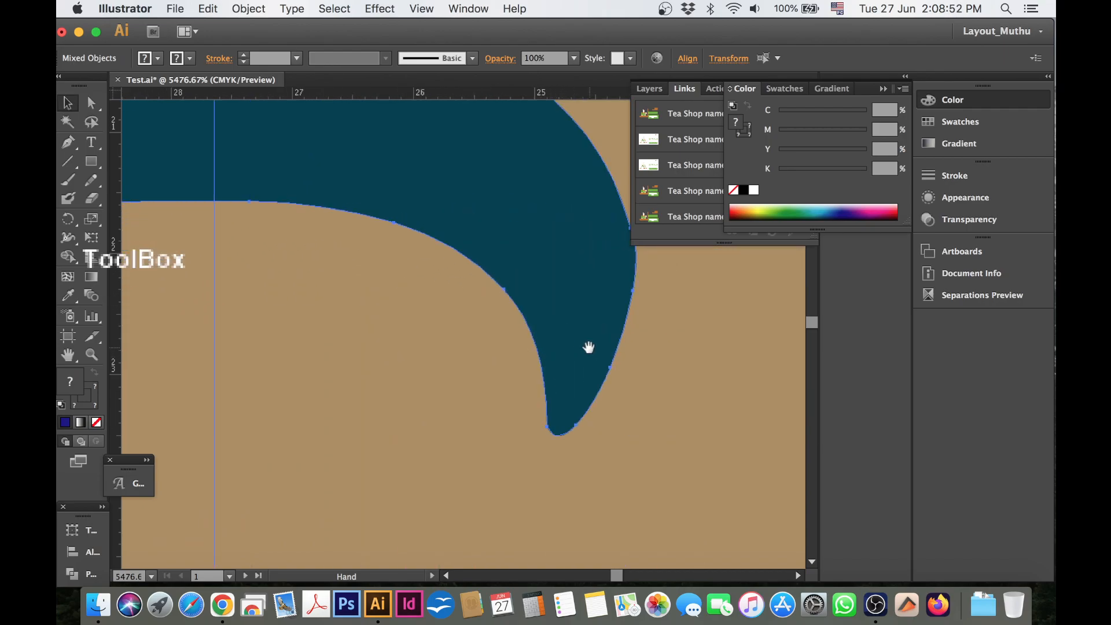
{"action": "left_click_drag", "start_coordinate": [579, 289], "coordinate": [465, 398]}
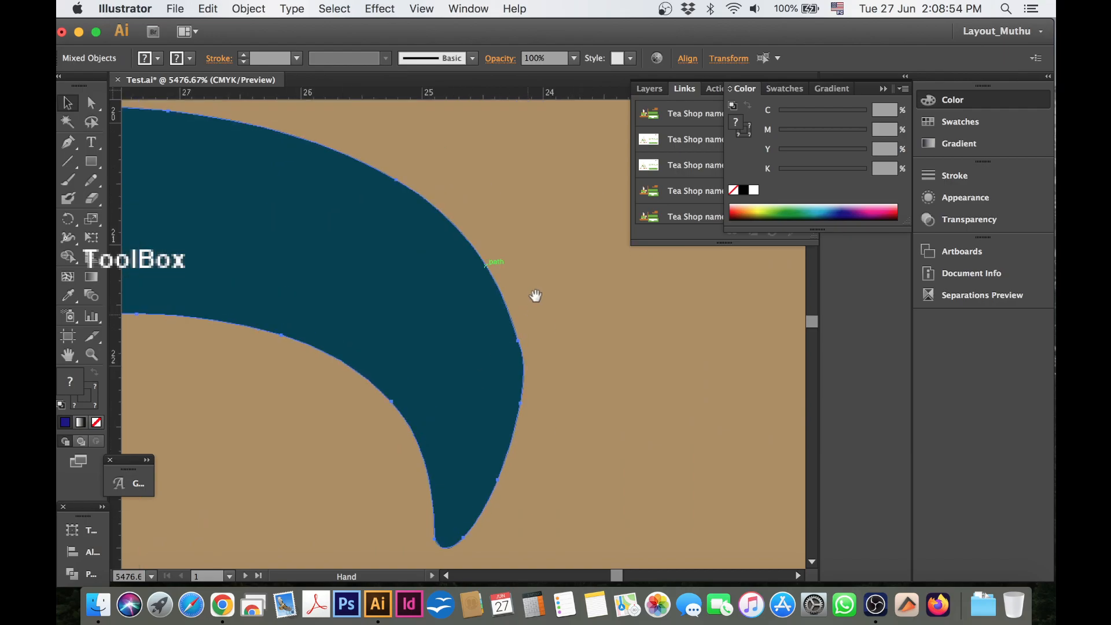
{"action": "left_click_drag", "start_coordinate": [536, 295], "coordinate": [499, 373]}
{"action": "scroll", "coordinate": [457, 362], "scroll_direction": "down", "scroll_amount": 10}
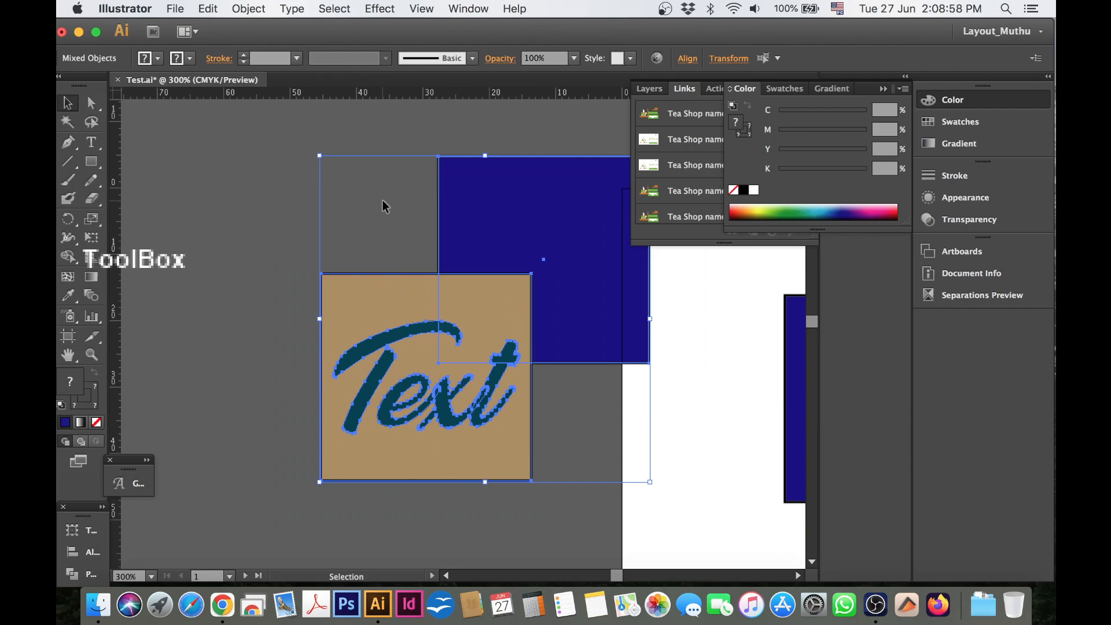
Group the overlapping navy and brown squares with the Text lettering, and move the group onto the canvas clear of the artboard
{"action": "left_click_drag", "start_coordinate": [360, 205], "coordinate": [492, 388]}
{"action": "left_click", "coordinate": [239, 9]}
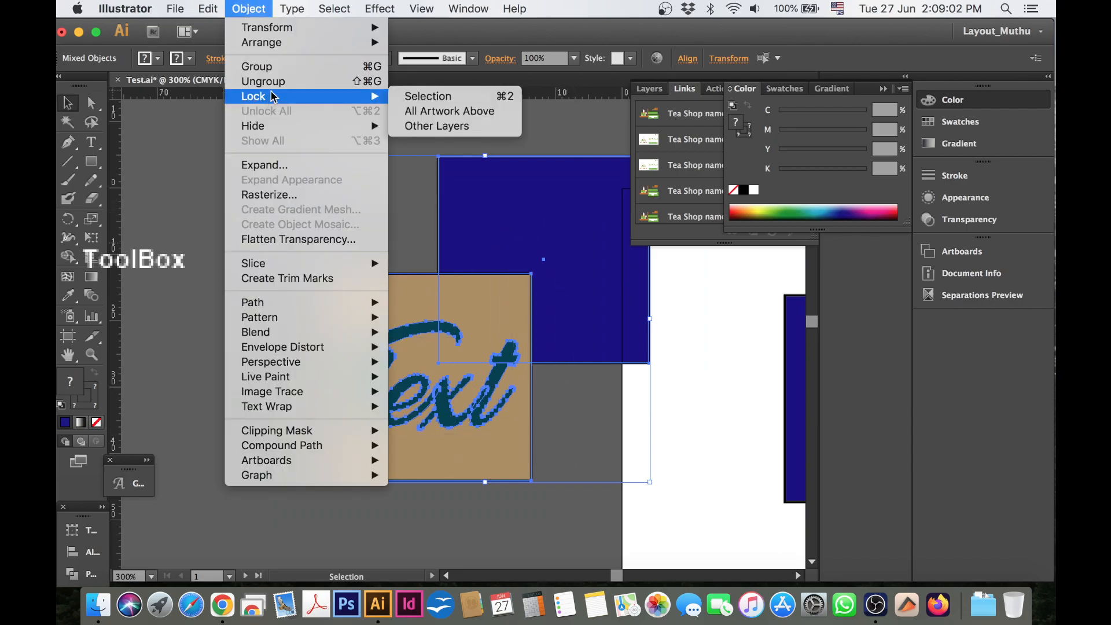
{"action": "left_click", "coordinate": [271, 64]}
{"action": "mouse_move", "coordinate": [426, 242]}
{"action": "left_mouse_down"}
{"action": "mouse_move", "coordinate": [340, 199]}
{"action": "mouse_move", "coordinate": [404, 208]}
{"action": "mouse_move", "coordinate": [413, 247]}
{"action": "left_mouse_up"}
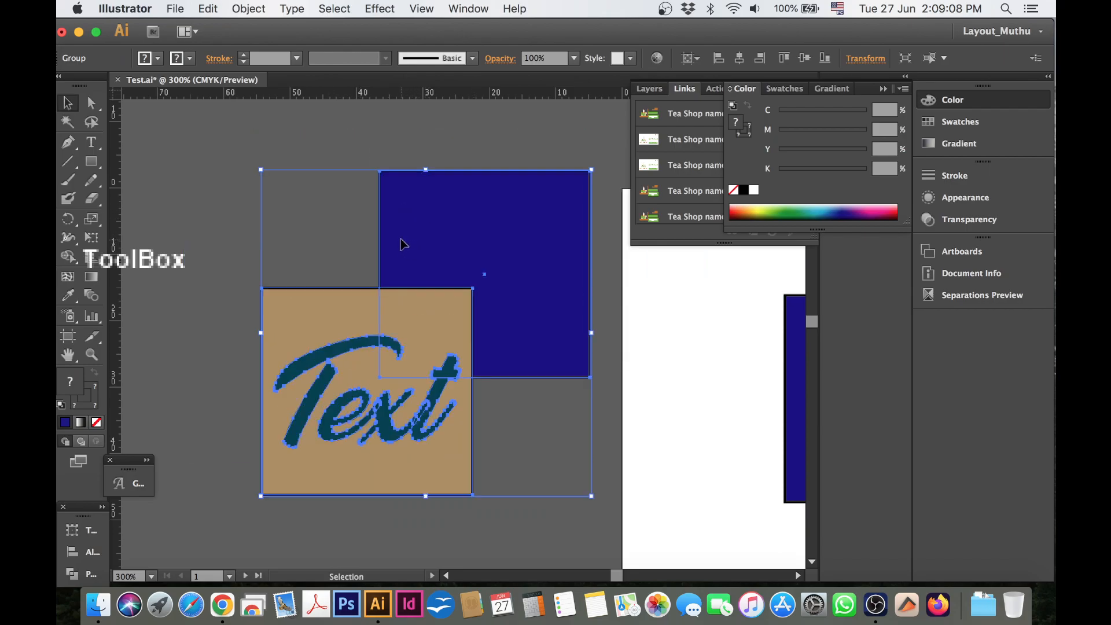
{"action": "key", "text": "super+z"}
Ungroup the navy square, the brown square and the Text lettering, and check that the navy square selects separately
{"action": "left_click", "coordinate": [292, 8]}
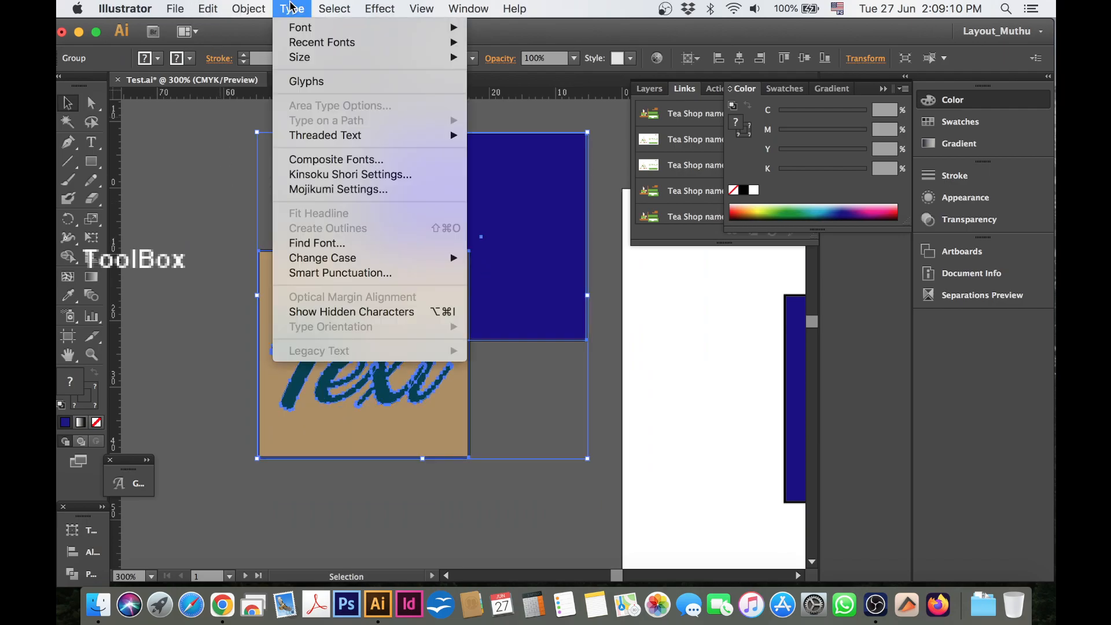
{"action": "left_click", "coordinate": [280, 68]}
{"action": "left_click", "coordinate": [268, 7]}
{"action": "left_click", "coordinate": [272, 93]}
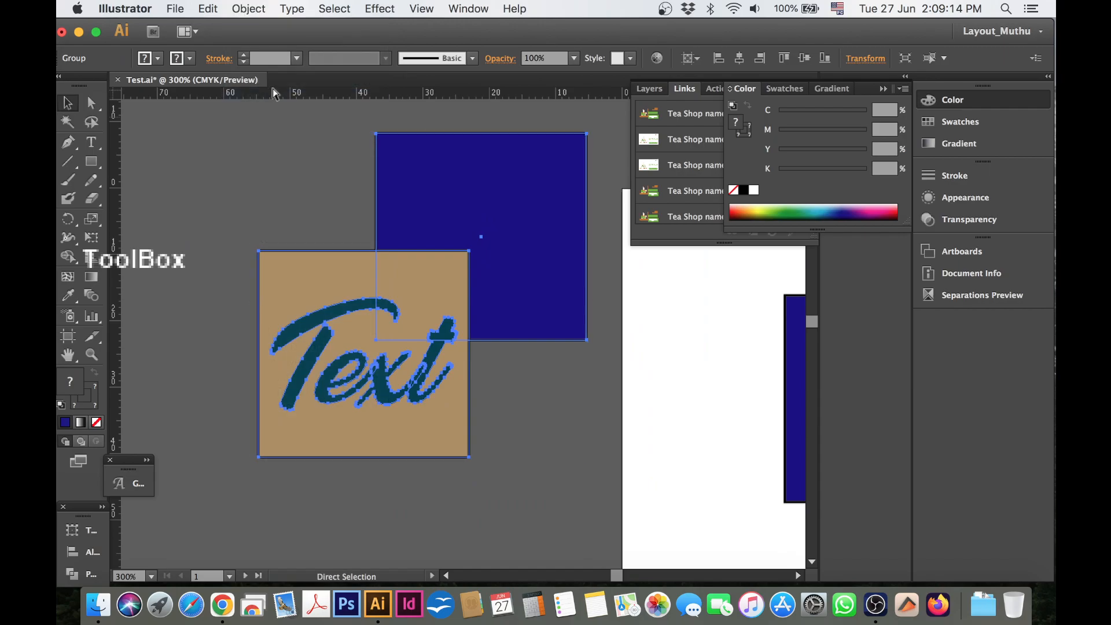
{"action": "key", "text": "super+z"}
{"action": "left_click", "coordinate": [254, 8]}
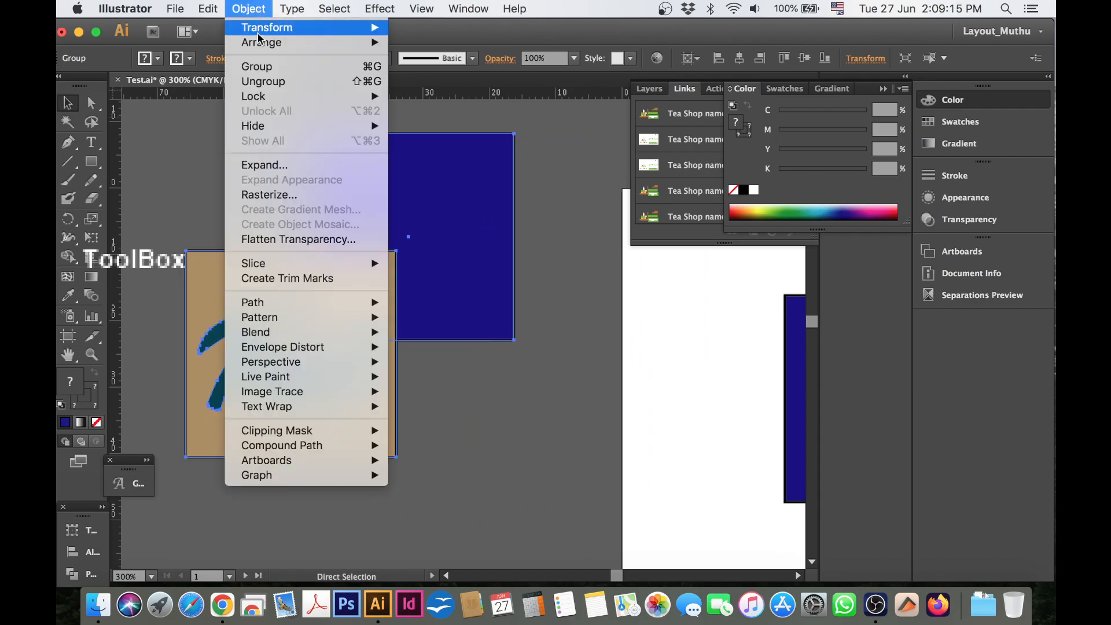
{"action": "left_click", "coordinate": [271, 82]}
{"action": "left_click", "coordinate": [544, 192]}
{"action": "left_click", "coordinate": [453, 195]}
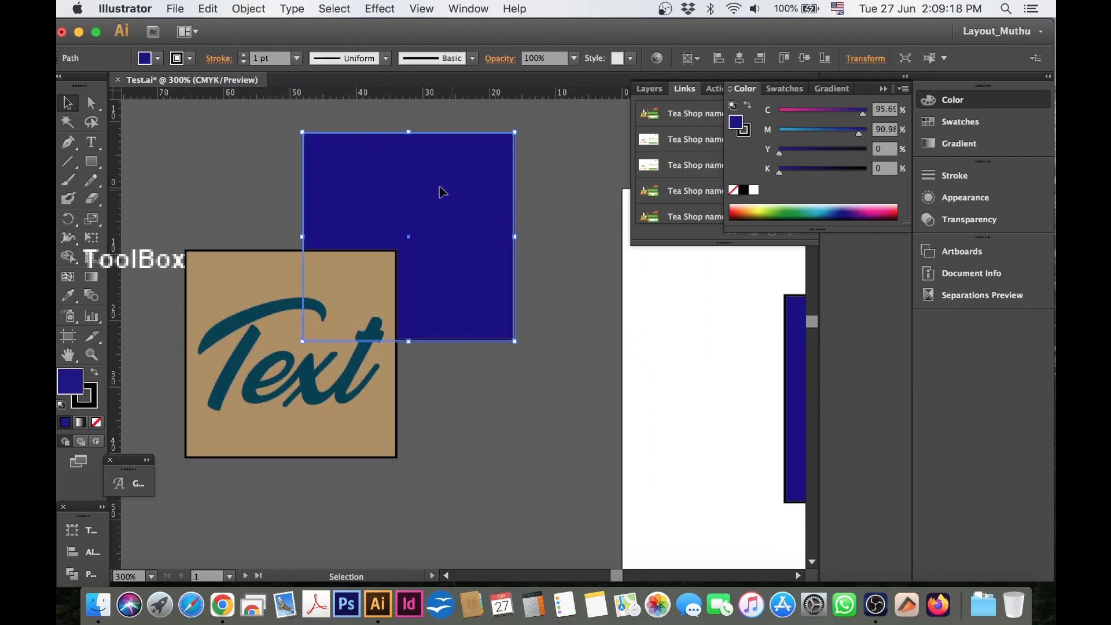
{"action": "left_click", "coordinate": [281, 258]}
{"action": "left_click", "coordinate": [231, 189]}
Start rasterizing both overlapping squares and the Text lettering, reviewing the CMYK color model and setting a transparent background
{"action": "left_click_drag", "start_coordinate": [230, 188], "coordinate": [422, 408]}
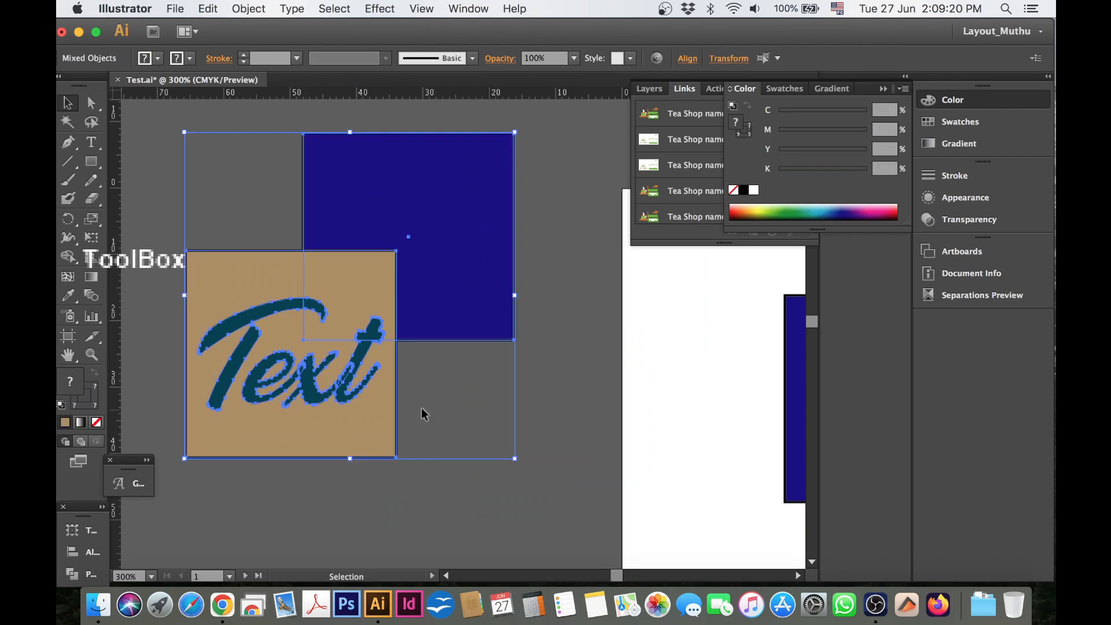
{"action": "left_click", "coordinate": [249, 8]}
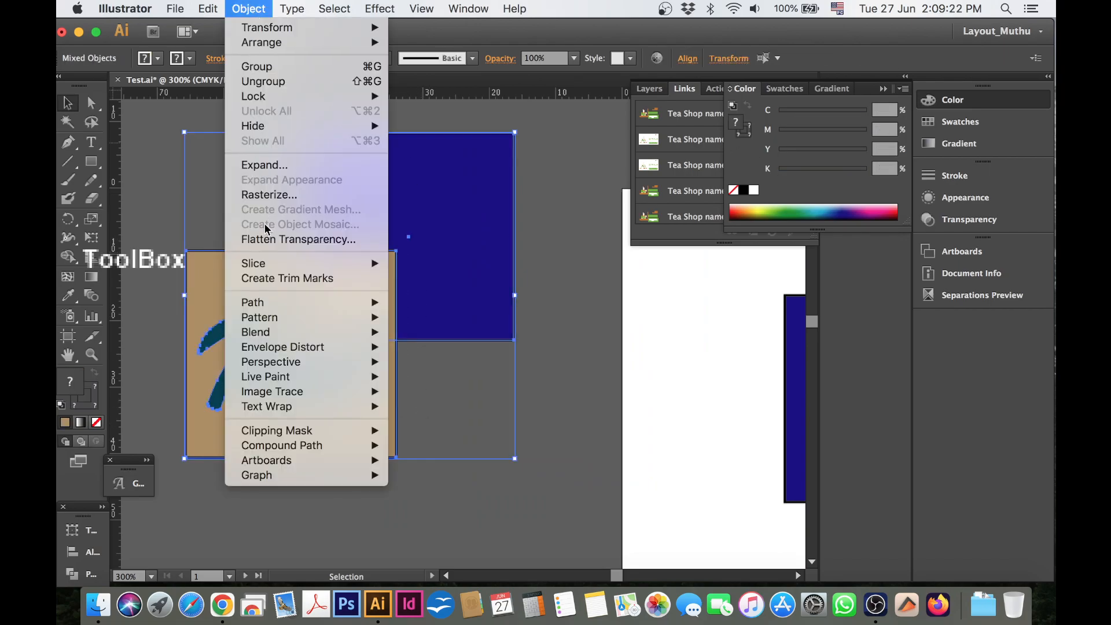
{"action": "left_click", "coordinate": [282, 197]}
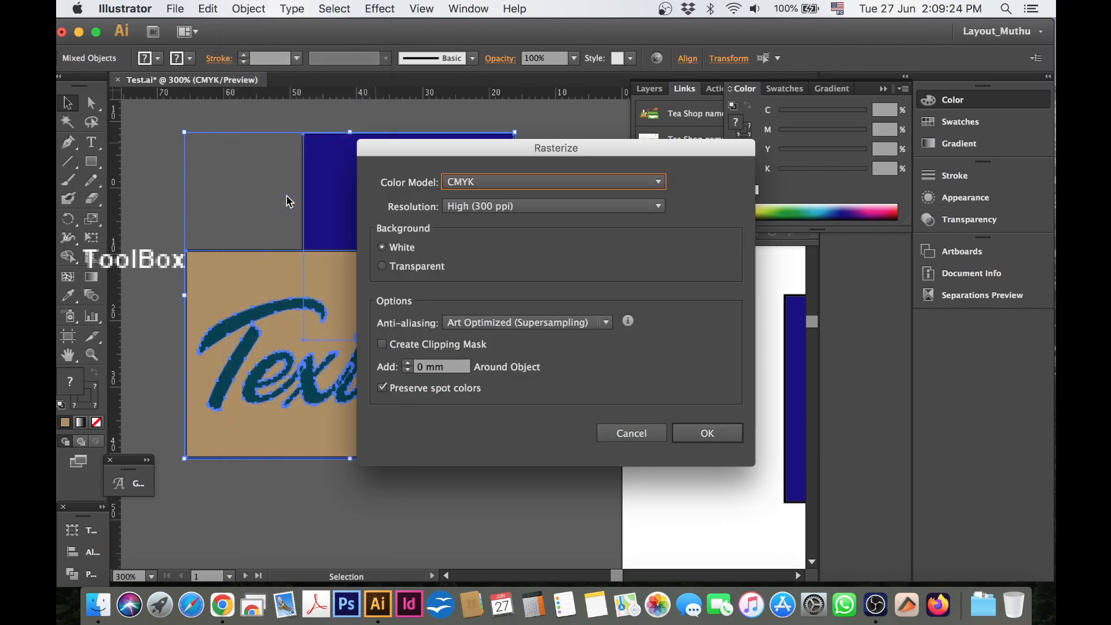
{"action": "left_click", "coordinate": [469, 207]}
{"action": "left_click", "coordinate": [476, 184]}
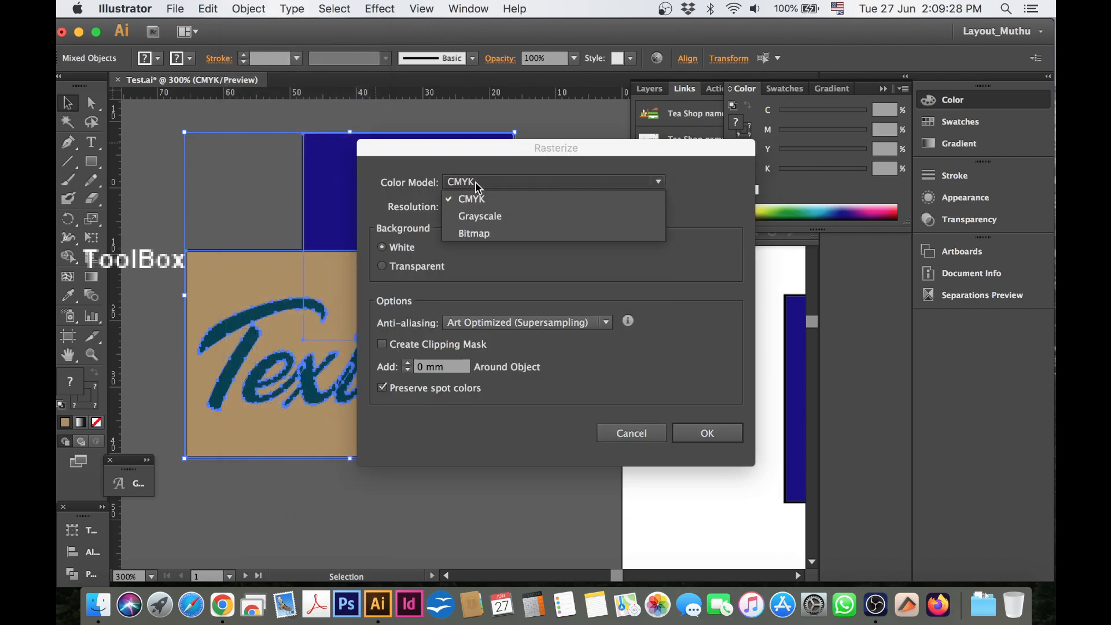
{"action": "left_click", "coordinate": [412, 249]}
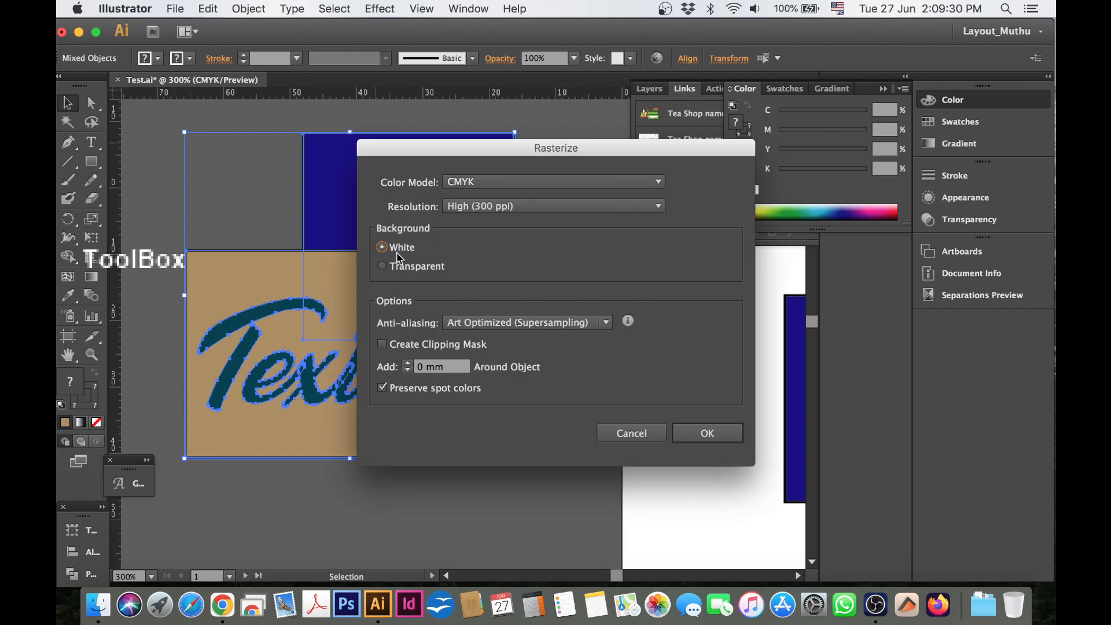
{"action": "left_click", "coordinate": [420, 267]}
{"action": "left_click_drag", "start_coordinate": [434, 152], "coordinate": [643, 96]}
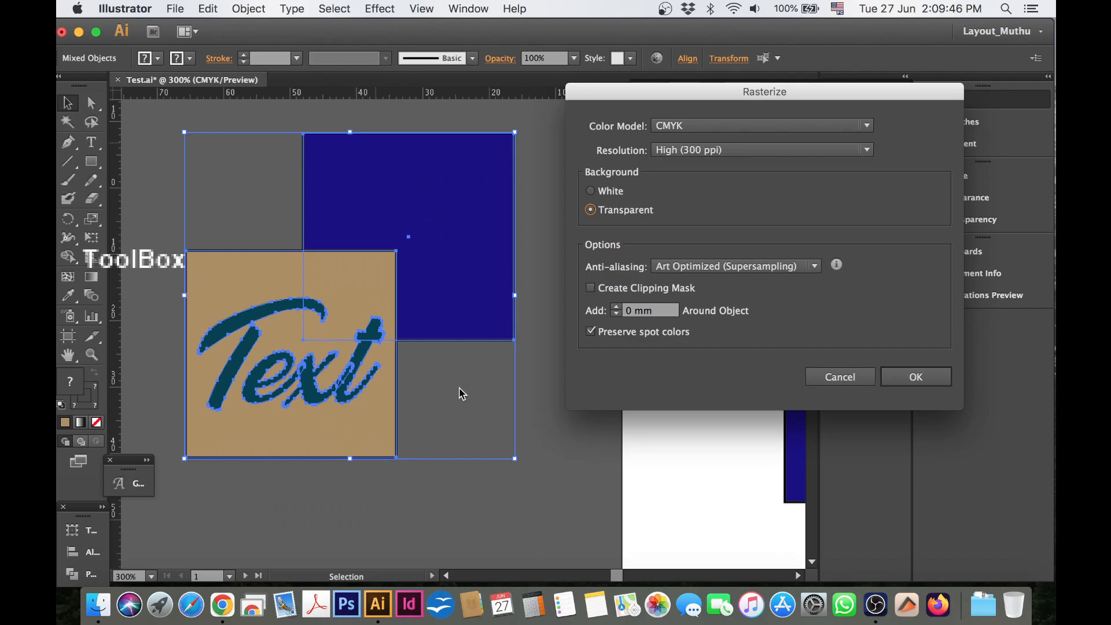
Set the raster background to White and the anti-aliasing to Art Optimized (Supersampling)
{"action": "left_click", "coordinate": [619, 191]}
{"action": "left_click", "coordinate": [706, 268]}
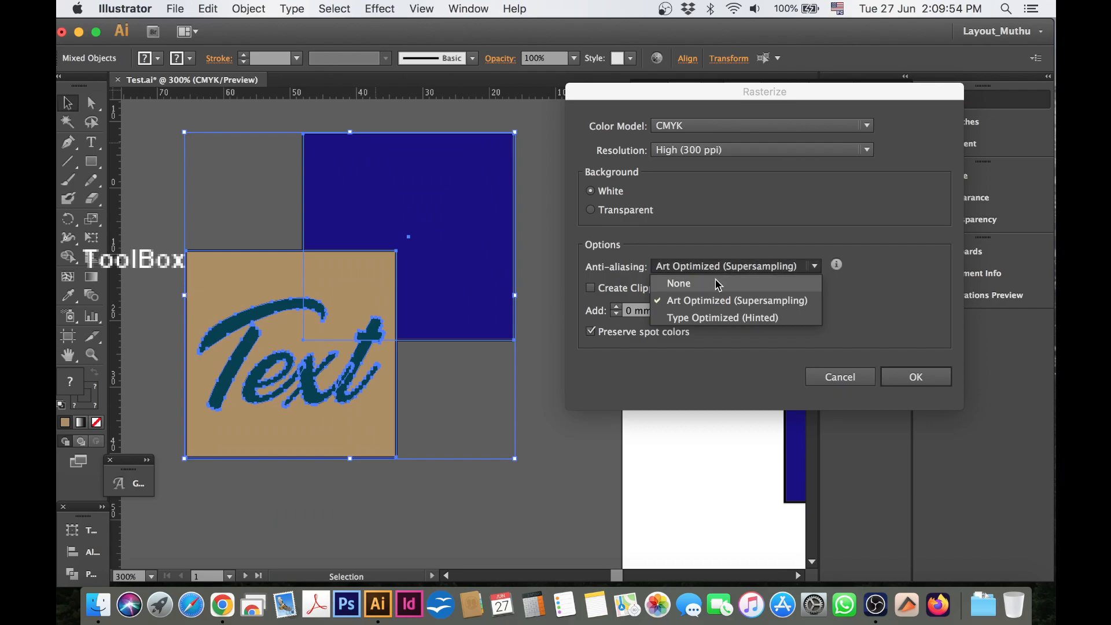
{"action": "left_click", "coordinate": [720, 301]}
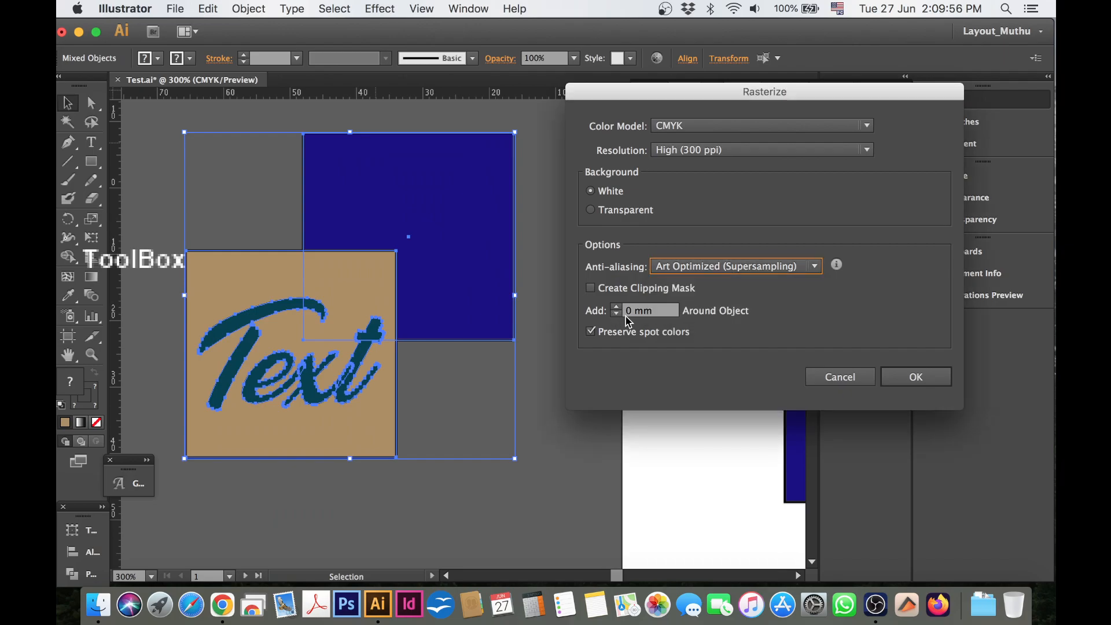
Try Use Document Raster Effects Resolution and a custom resolution of 12000 ppi, and set the resolution back to High (300 ppi)
{"action": "left_click", "coordinate": [757, 152]}
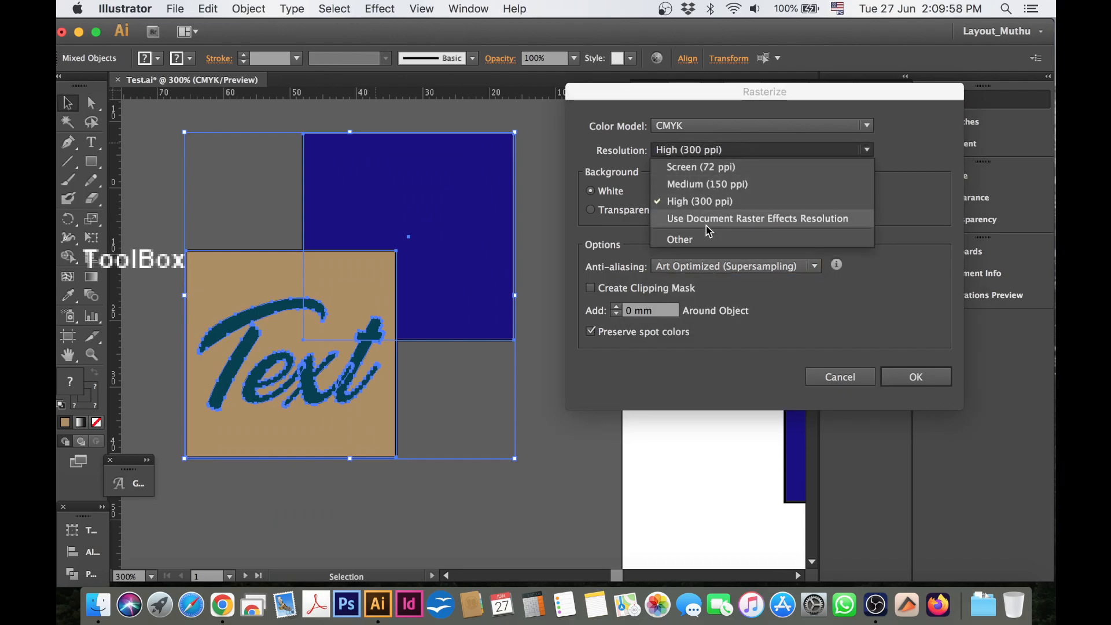
{"action": "left_click", "coordinate": [724, 223]}
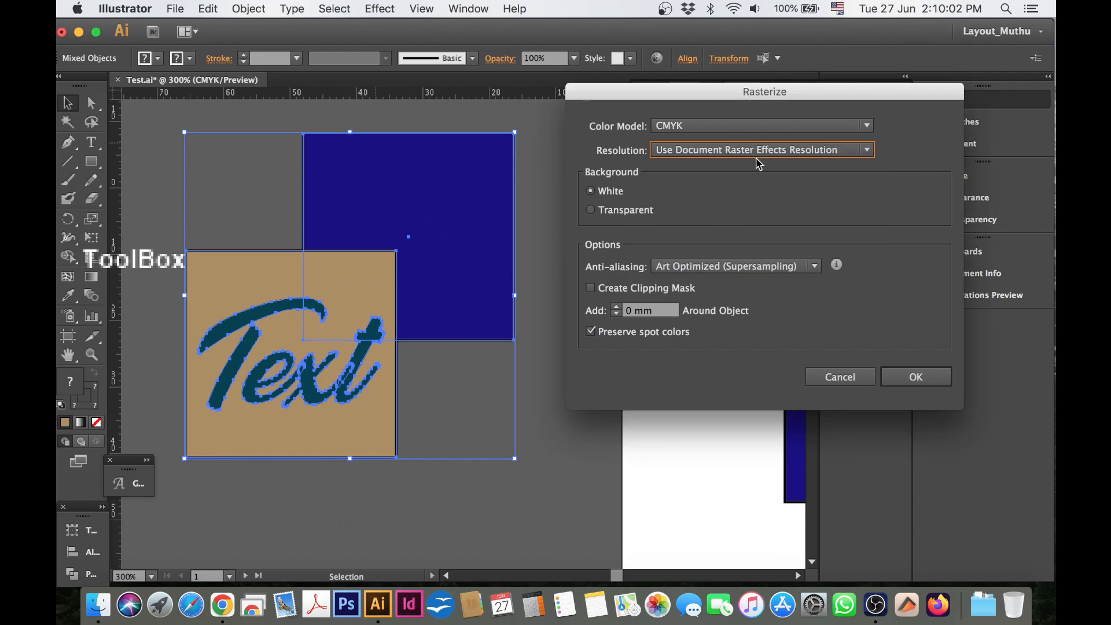
{"action": "left_click", "coordinate": [379, 8]}
{"action": "left_click", "coordinate": [783, 154]}
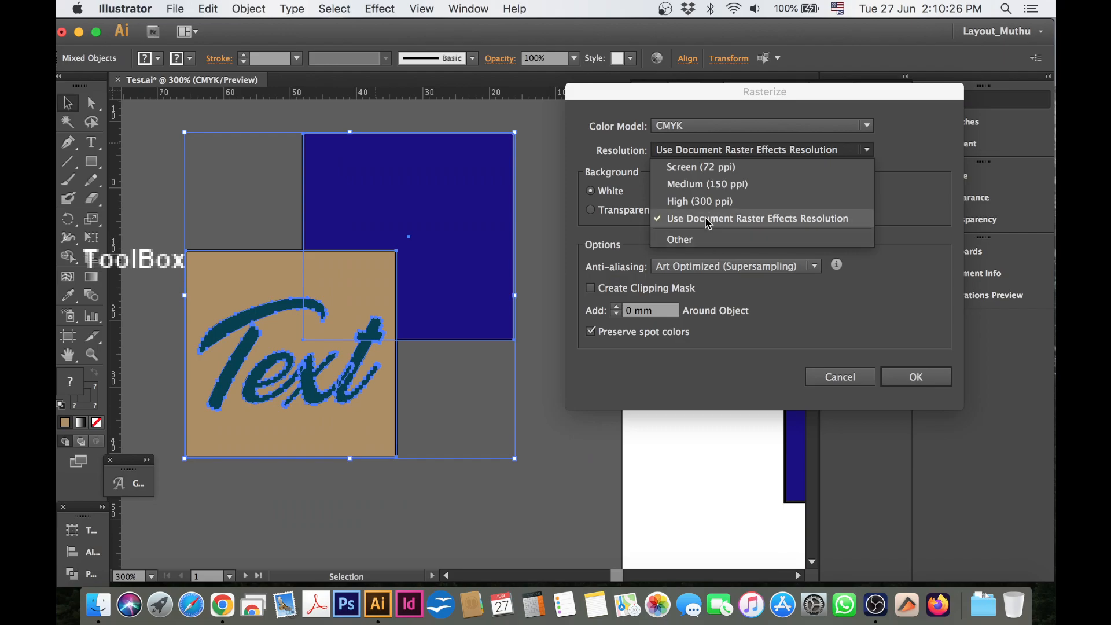
{"action": "left_click", "coordinate": [708, 240]}
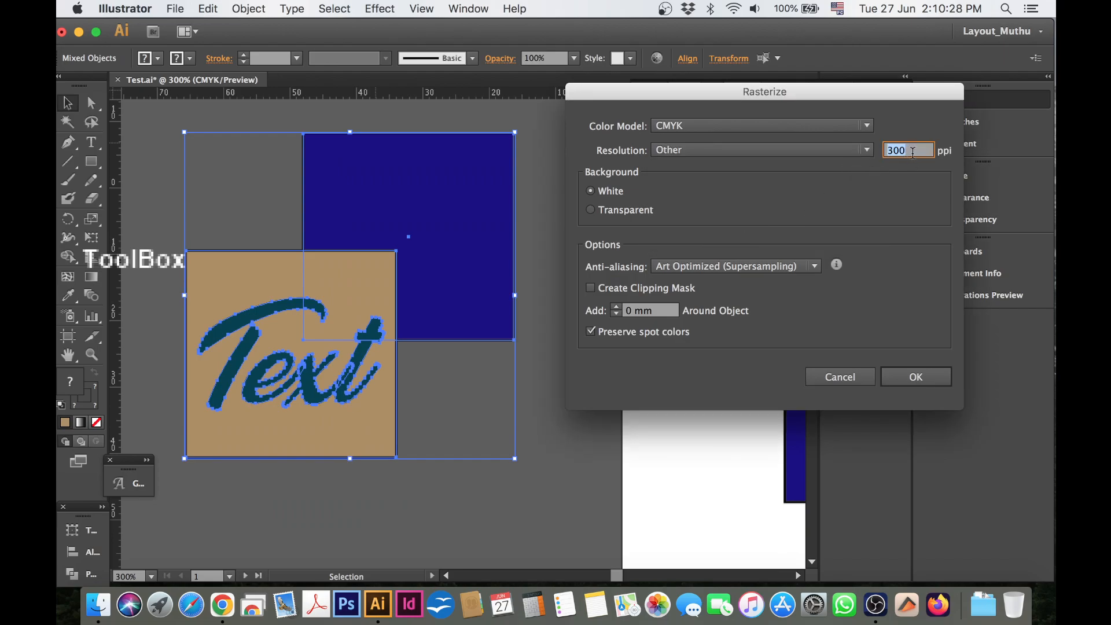
{"action": "type", "text": "12000"}
{"action": "left_click", "coordinate": [864, 151]}
{"action": "left_click", "coordinate": [802, 200]}
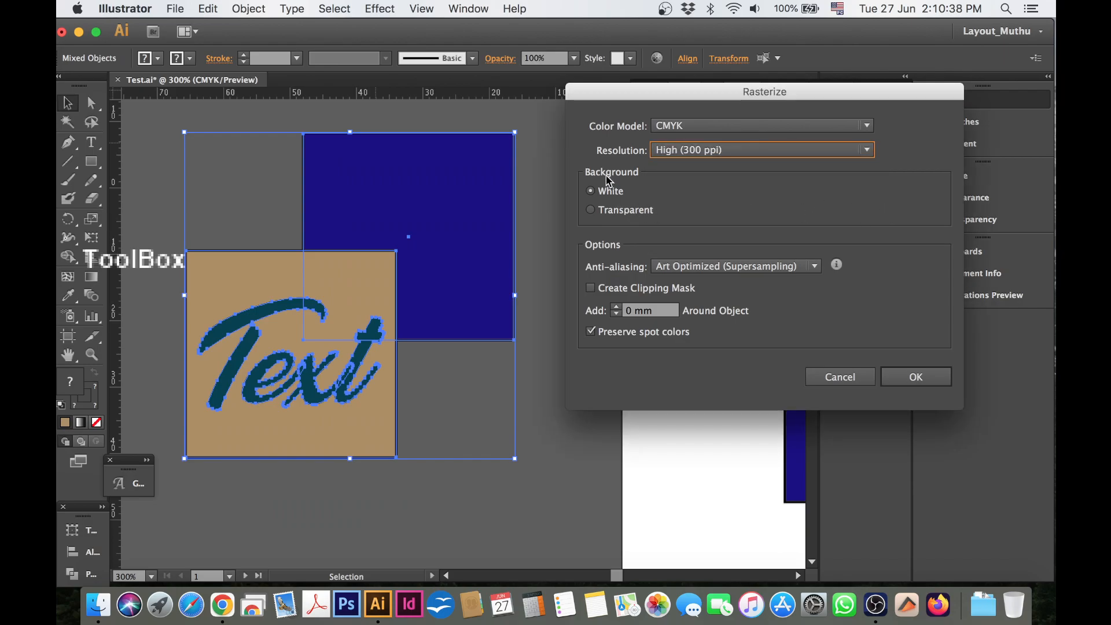
Rasterize the selected artwork with a transparent background and Art Optimized (Supersampling) anti-aliasing
{"action": "left_click", "coordinate": [632, 213]}
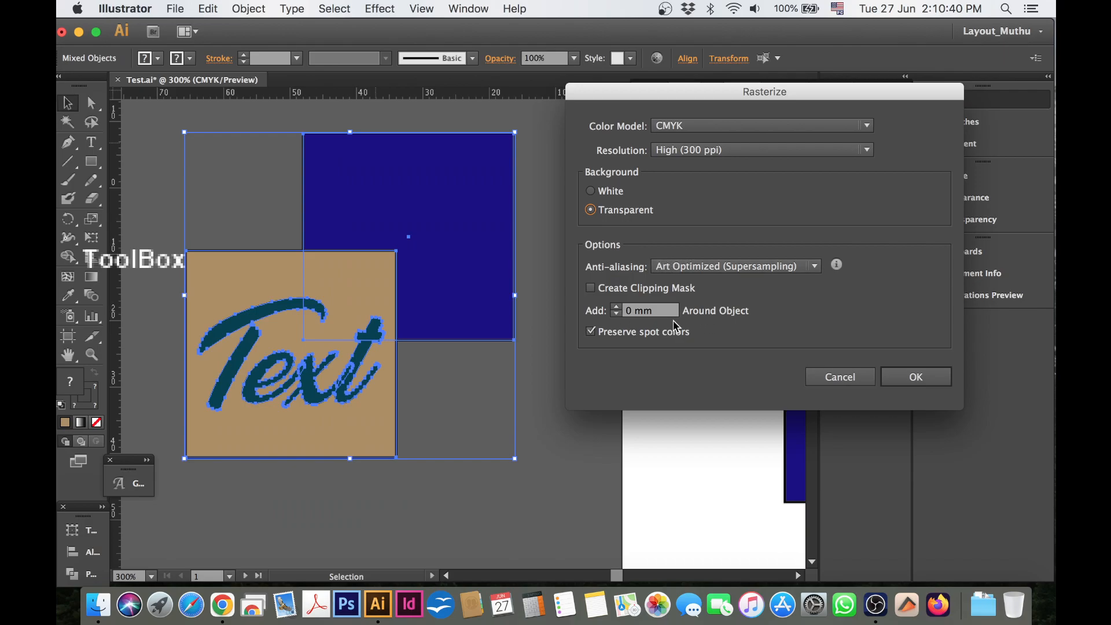
{"action": "left_click", "coordinate": [806, 268]}
{"action": "left_click", "coordinate": [807, 267]}
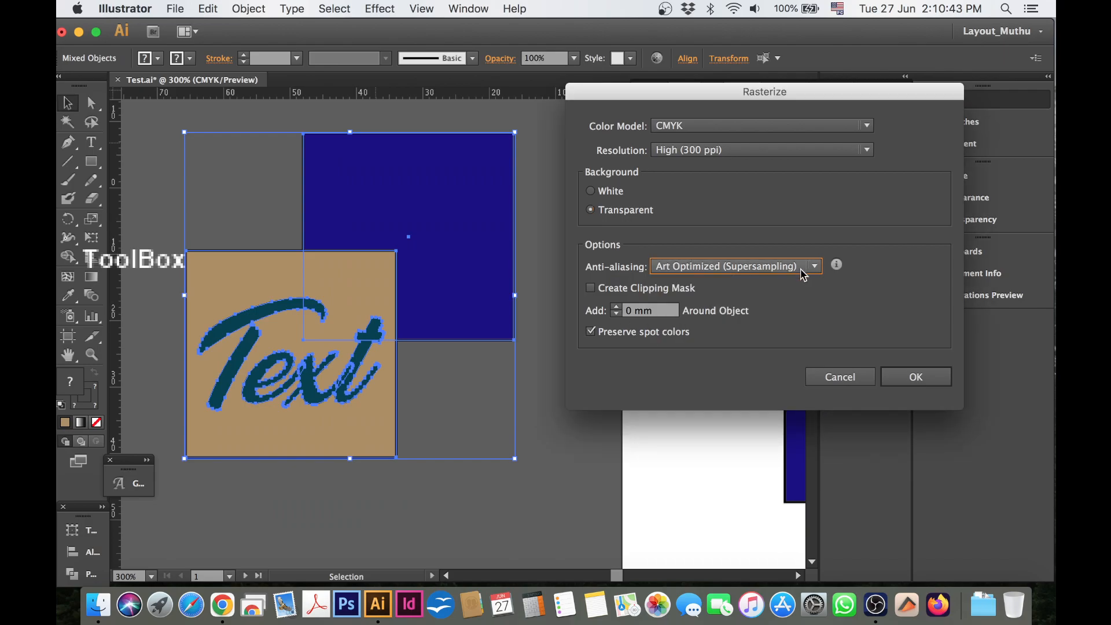
{"action": "left_click", "coordinate": [906, 379]}
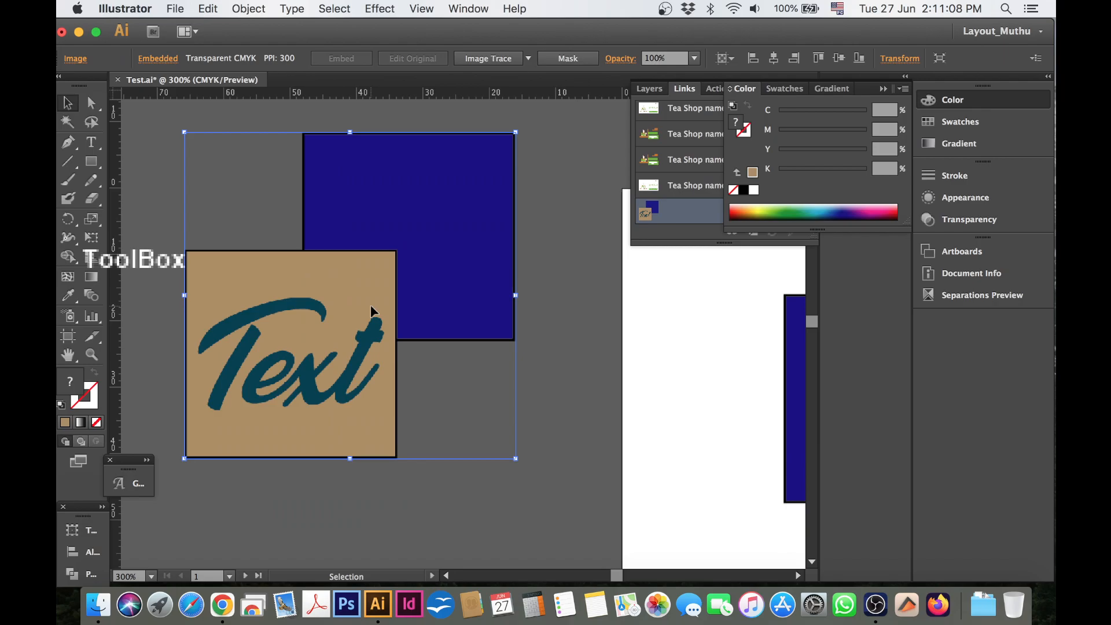
{"action": "left_click", "coordinate": [380, 9]}
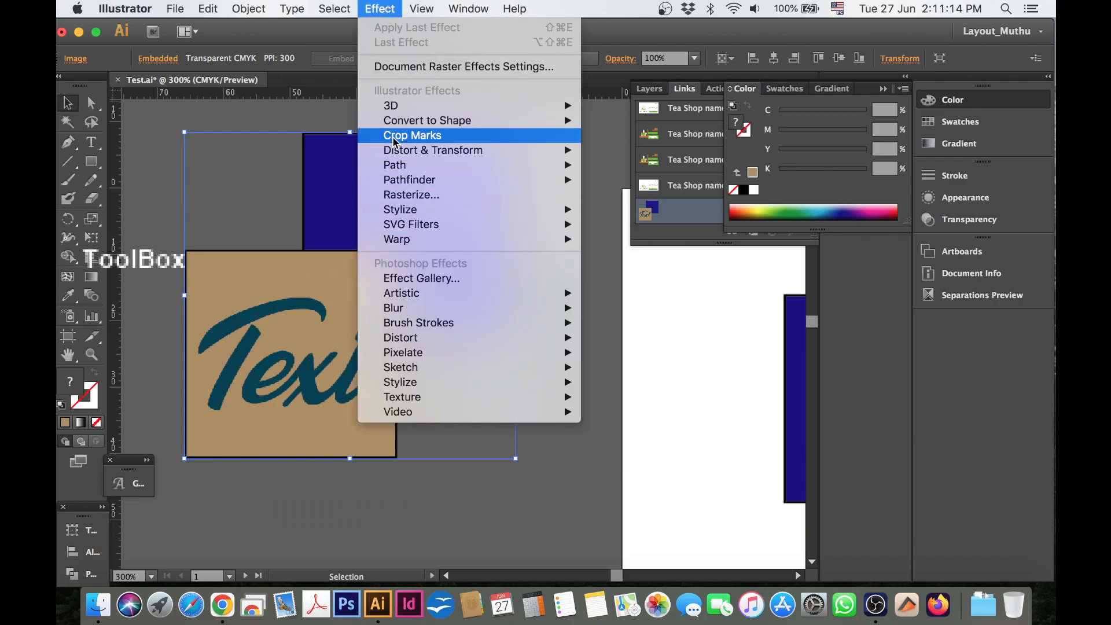
{"action": "left_click", "coordinate": [261, 225]}
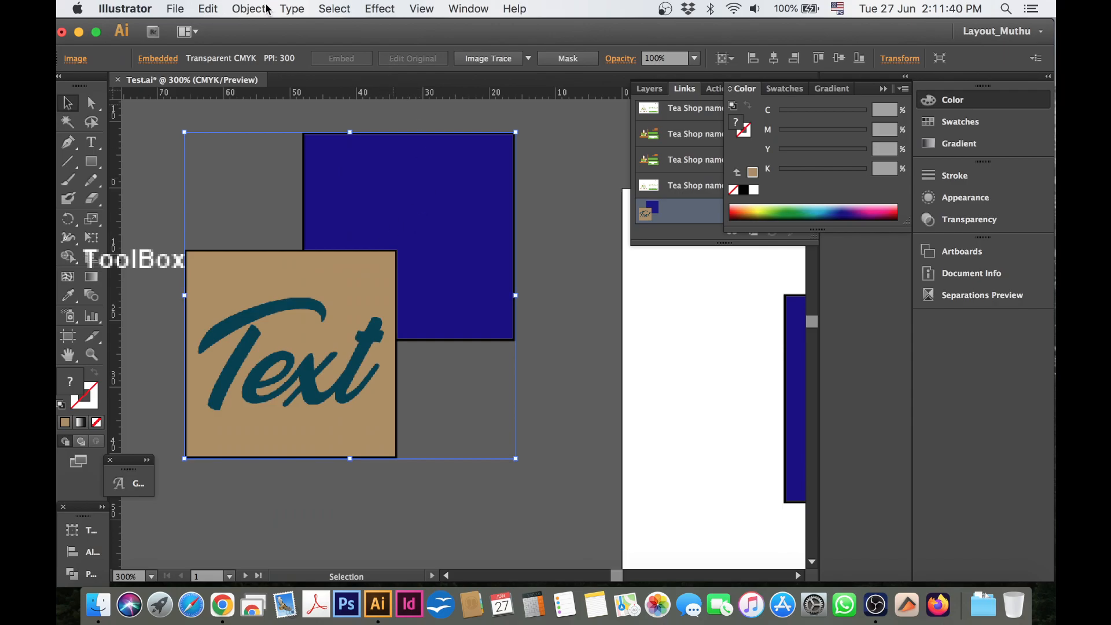
Examine the pixel edges of the rasterized Text artwork at its upper-left corner at close range, and fit the artboard in view again
{"action": "left_click", "coordinate": [292, 8]}
{"action": "mouse_move", "coordinate": [248, 9]}
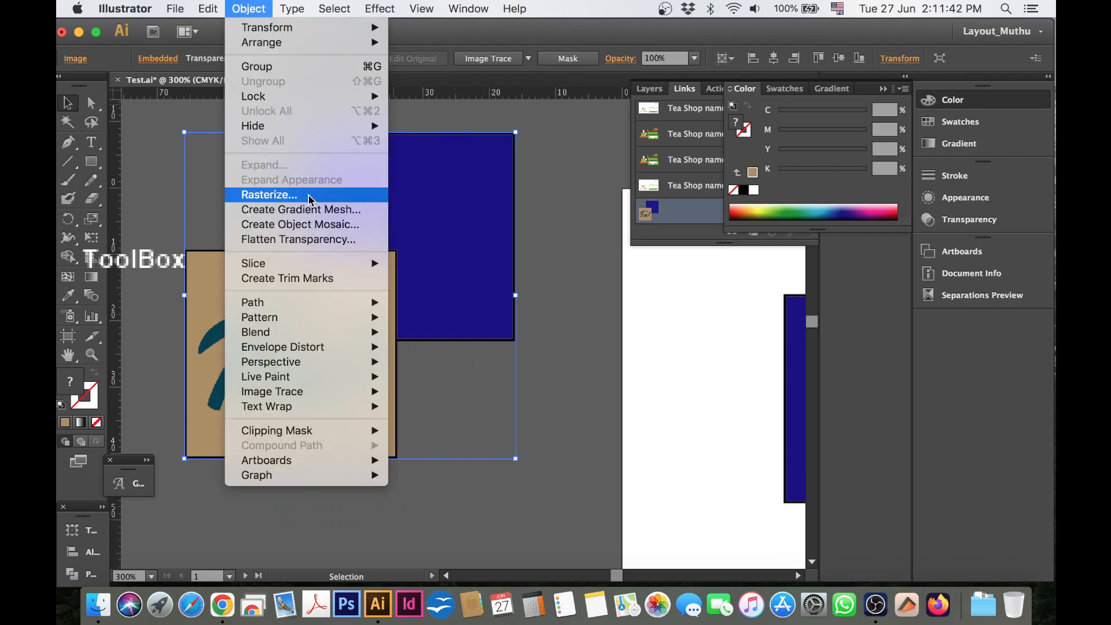
{"action": "left_click", "coordinate": [541, 258]}
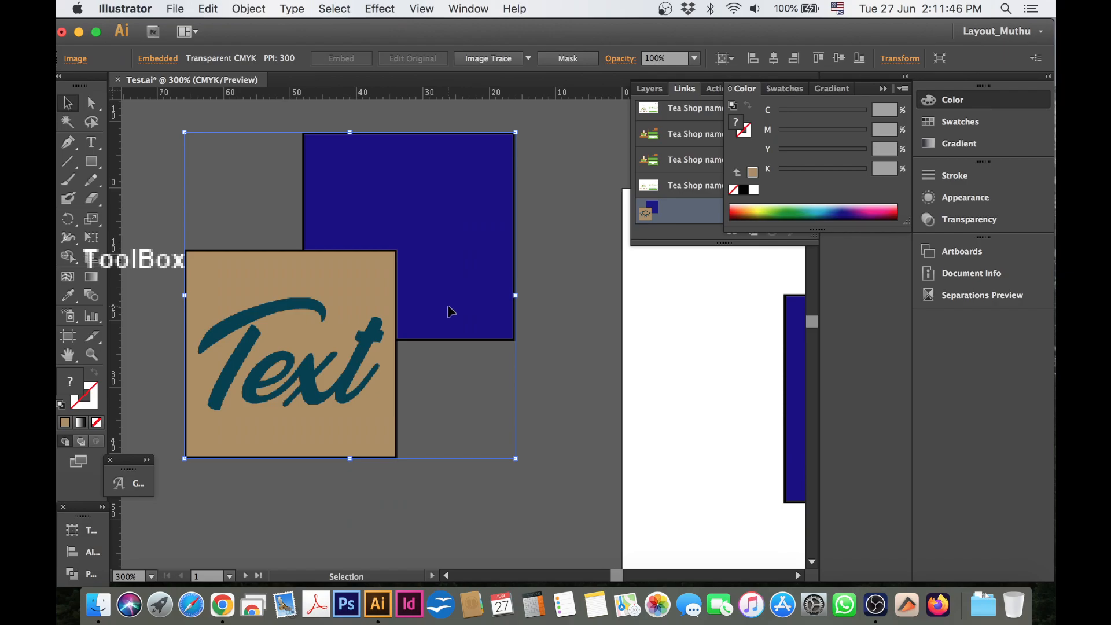
{"action": "key", "text": "super+space"}
{"action": "left_click_drag", "start_coordinate": [193, 253], "coordinate": [297, 365]}
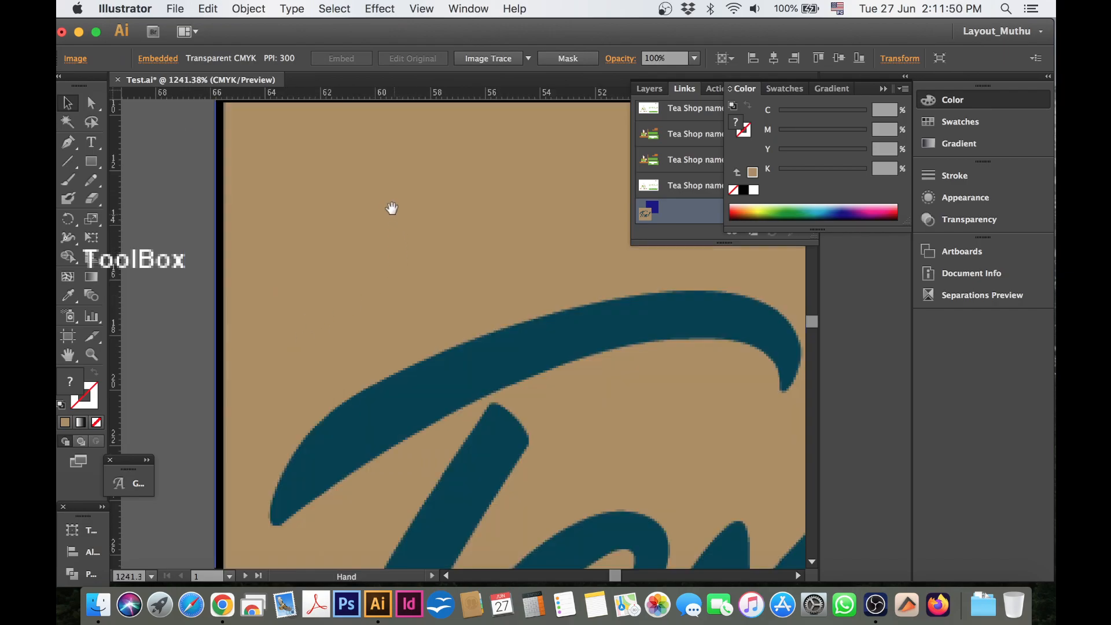
{"action": "left_click_drag", "start_coordinate": [392, 211], "coordinate": [320, 332]}
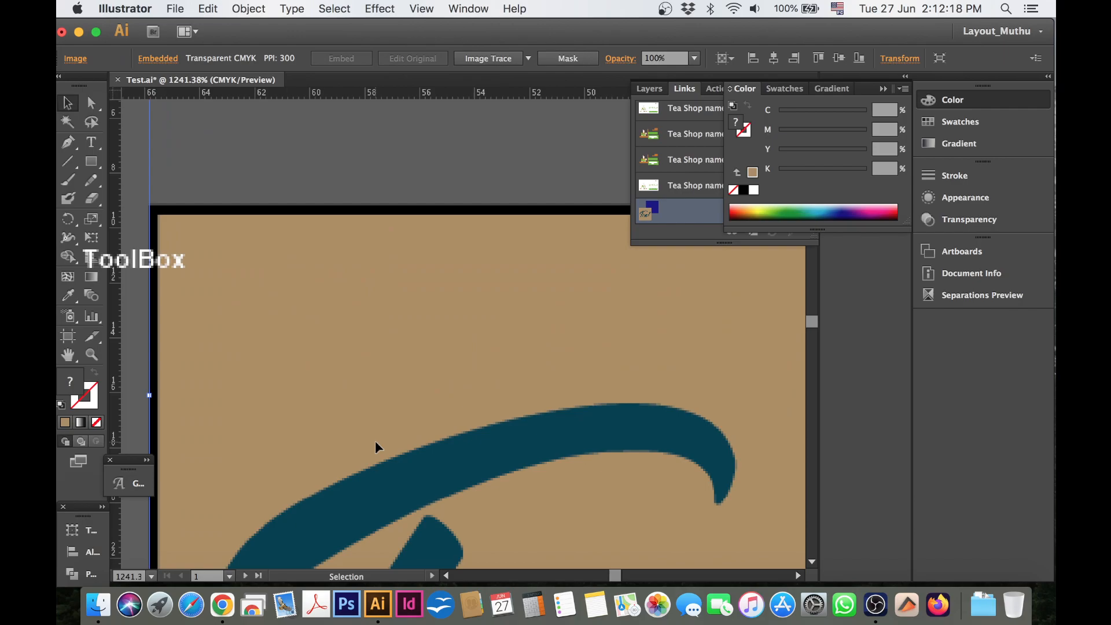
{"action": "key", "text": "a"}
{"action": "key", "text": "super+0"}
{"action": "key", "text": "v"}
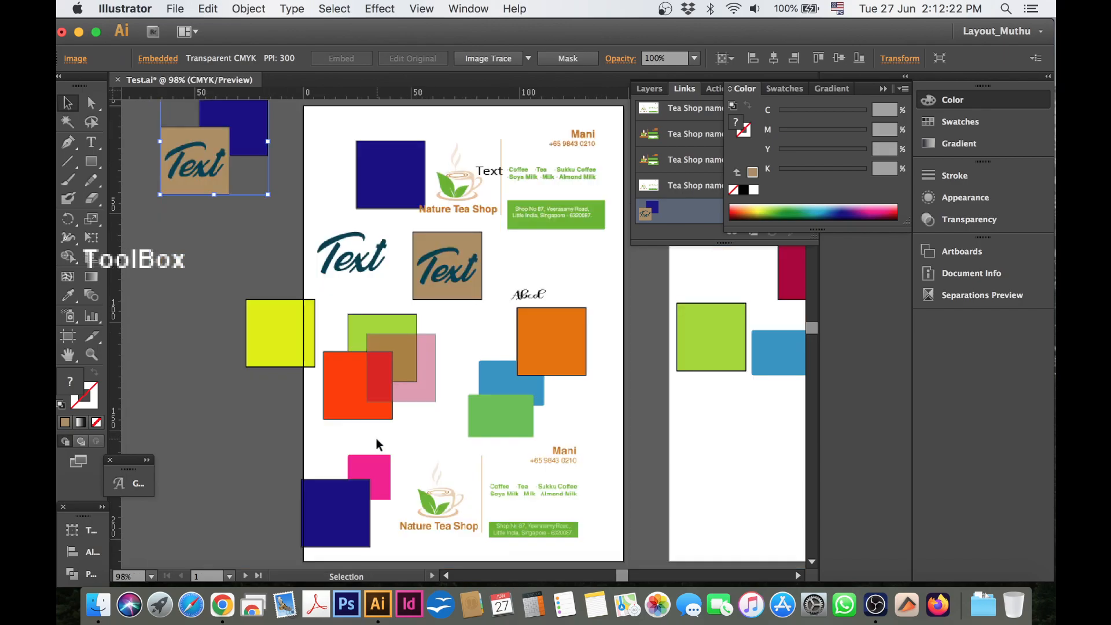
Try the semi-transparent crimson square over the green and red squares at 100% opacity, and set its opacity back to 40%
{"action": "left_click", "coordinate": [249, 10]}
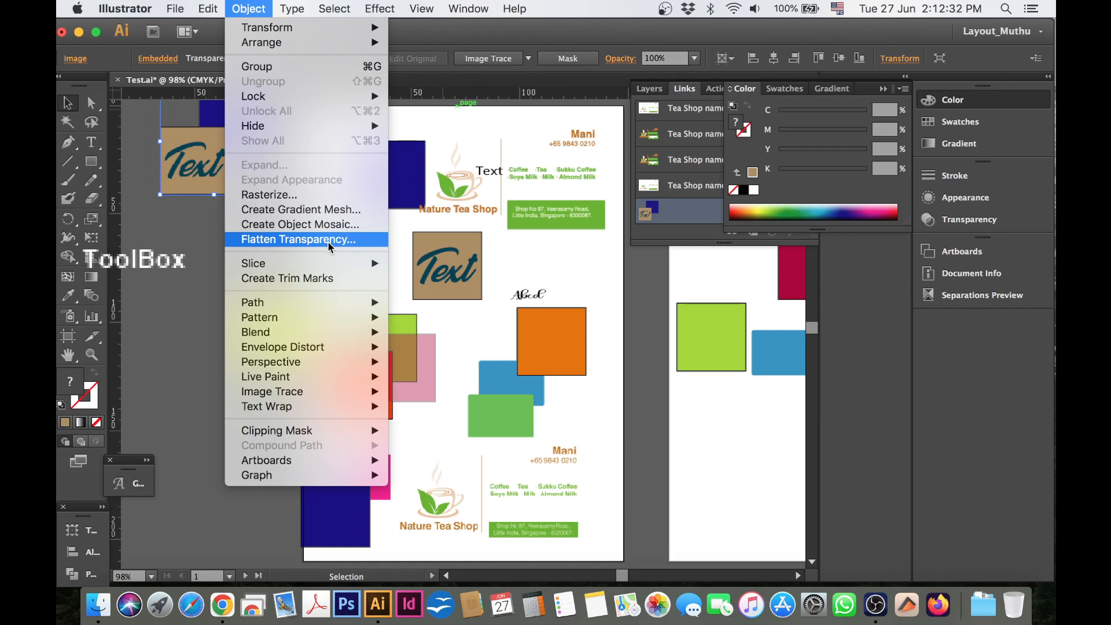
{"action": "left_click", "coordinate": [174, 233]}
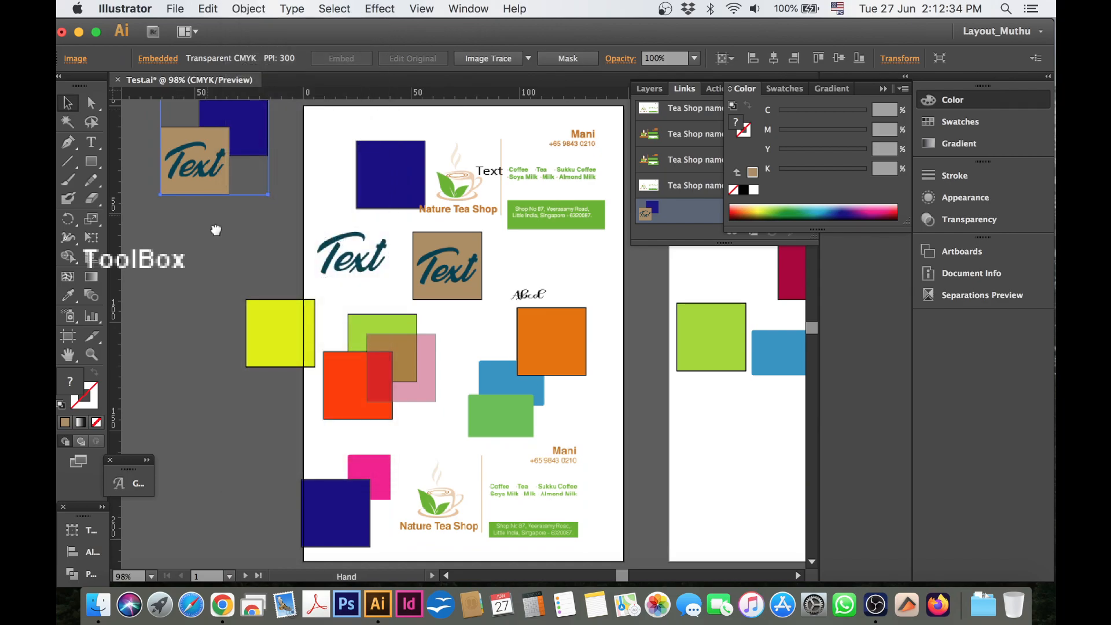
{"action": "left_click_drag", "start_coordinate": [211, 223], "coordinate": [229, 304]}
{"action": "left_click_drag", "start_coordinate": [415, 468], "coordinate": [415, 336]}
{"action": "left_click_drag", "start_coordinate": [353, 243], "coordinate": [395, 339]}
{"action": "left_click", "coordinate": [504, 365]}
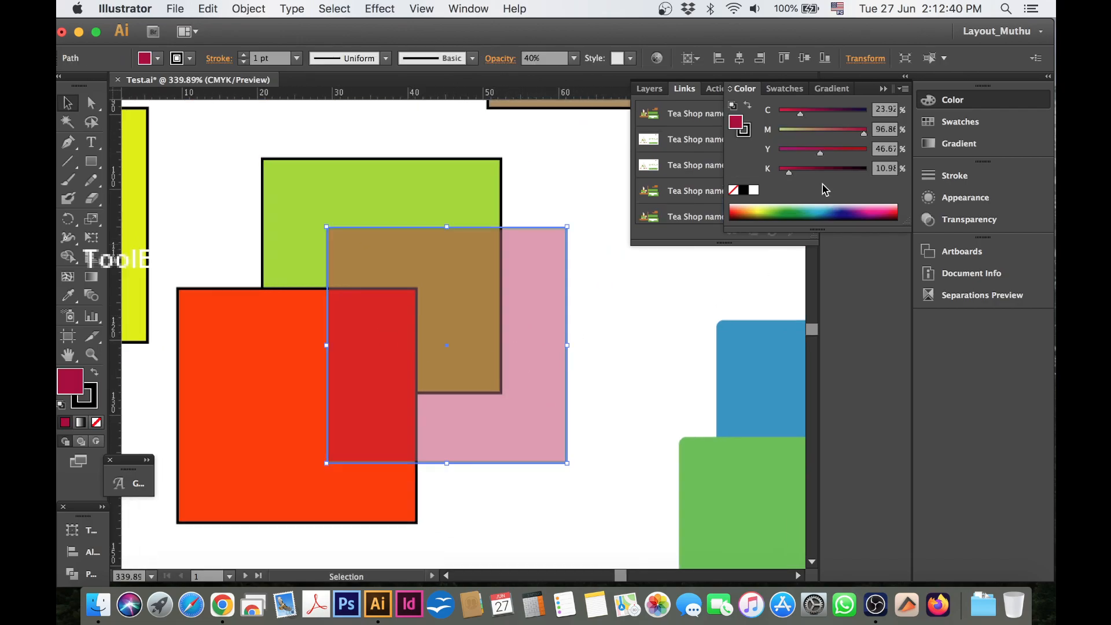
{"action": "left_click", "coordinate": [575, 59]}
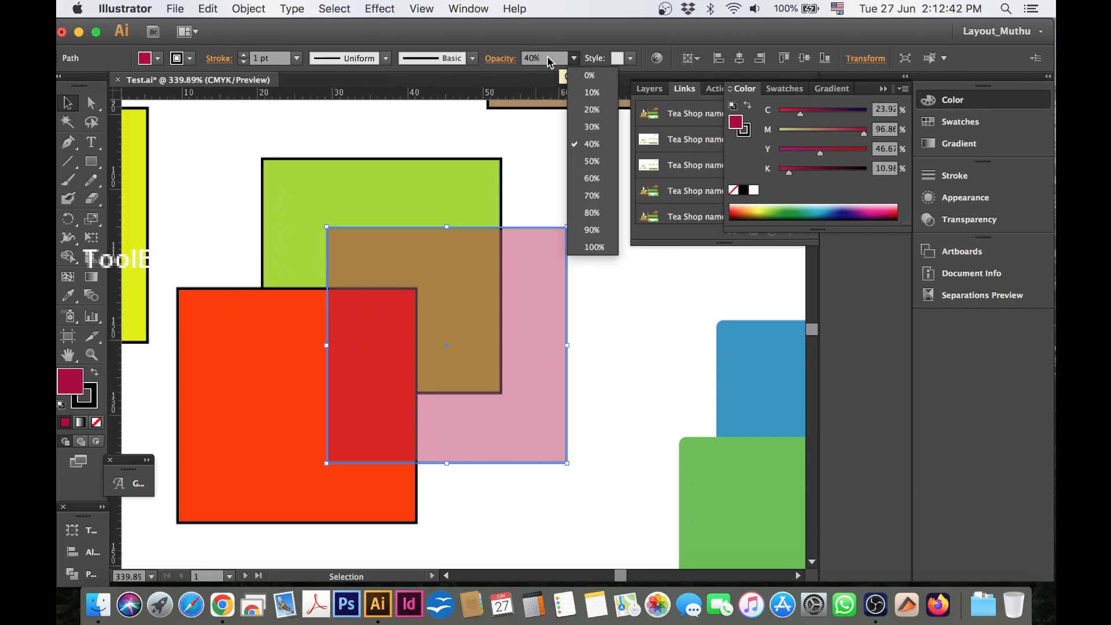
{"action": "left_click", "coordinate": [594, 247]}
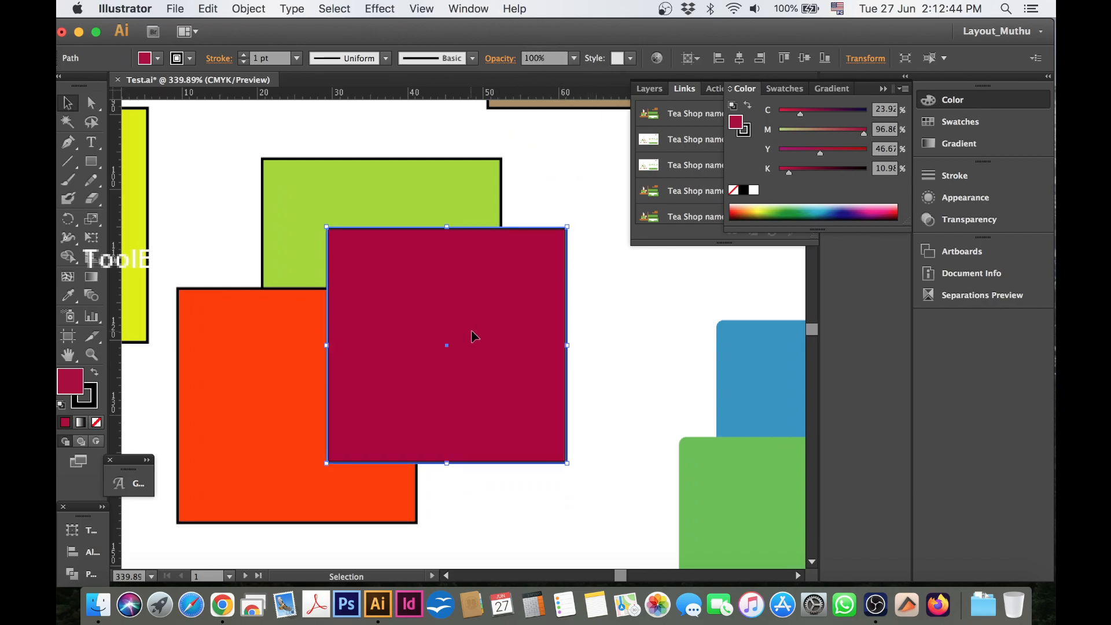
{"action": "left_click", "coordinate": [507, 58]}
{"action": "type", "text": "40"}
{"action": "key", "text": "Return"}
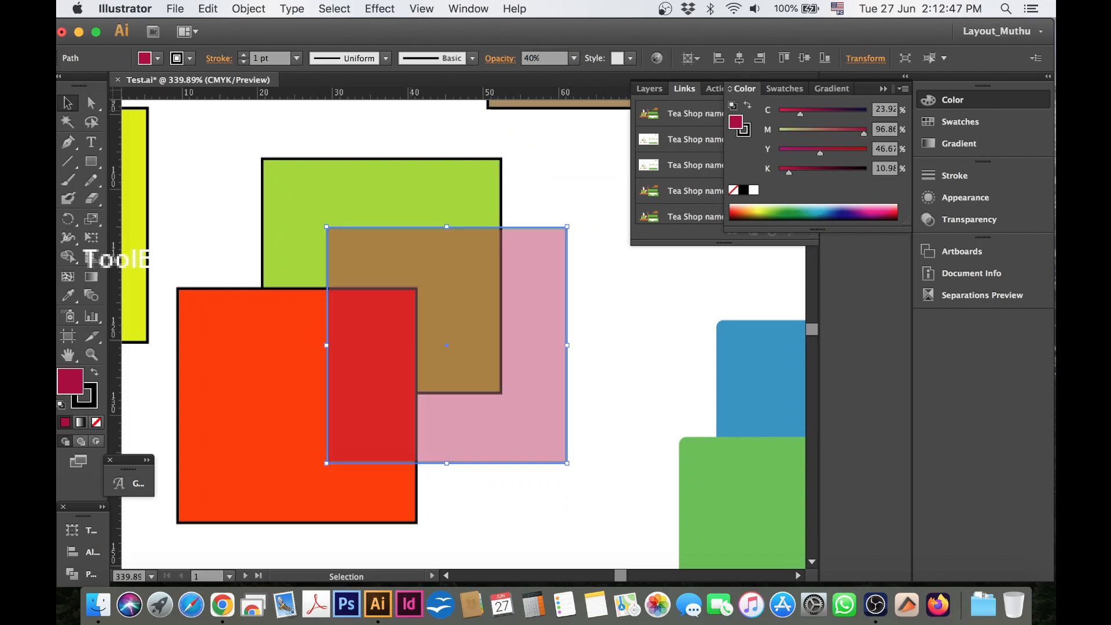
Move the semi-transparent crimson square slightly down, and open Flatten Transparency for all three overlapping squares
{"action": "left_click", "coordinate": [550, 179]}
{"action": "left_click_drag", "start_coordinate": [503, 270], "coordinate": [526, 271]}
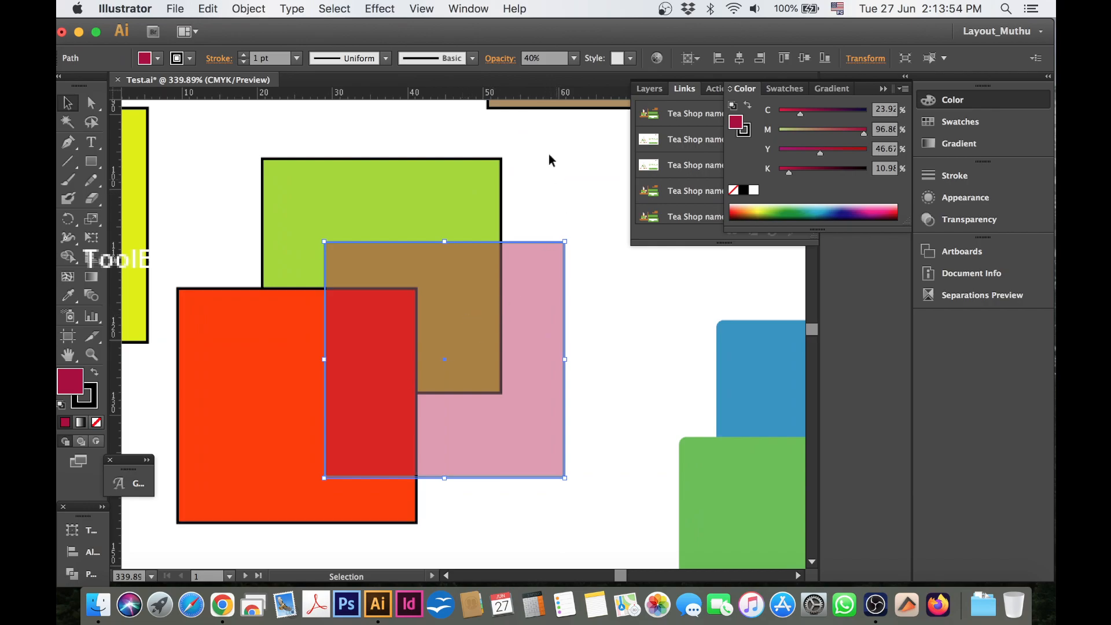
{"action": "left_click_drag", "start_coordinate": [525, 164], "coordinate": [339, 355]}
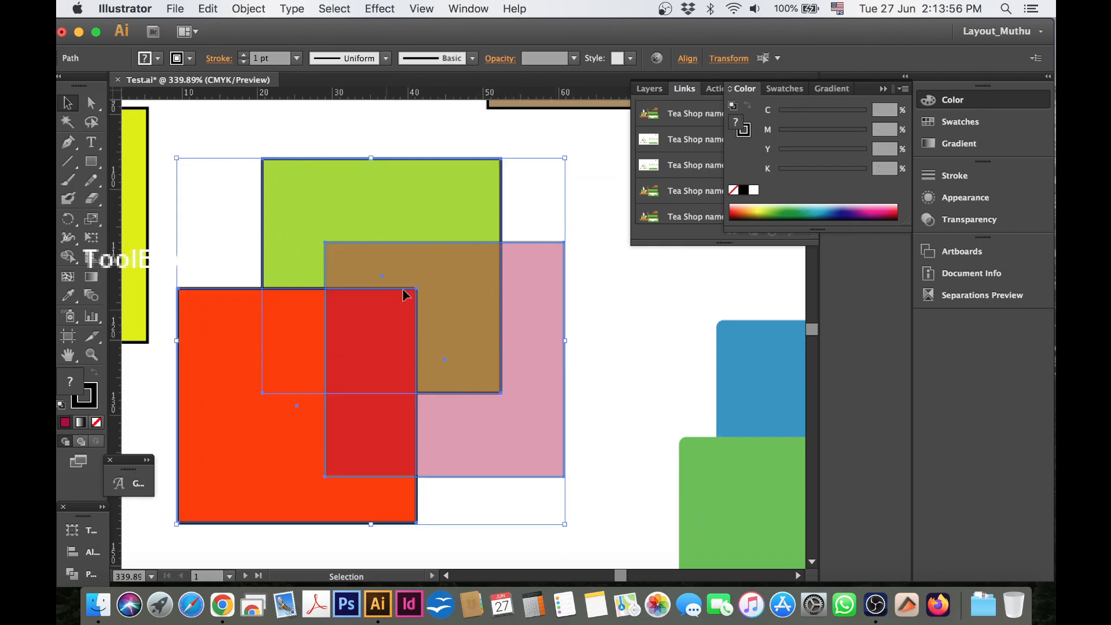
{"action": "left_click", "coordinate": [321, 9]}
{"action": "mouse_move", "coordinate": [249, 8]}
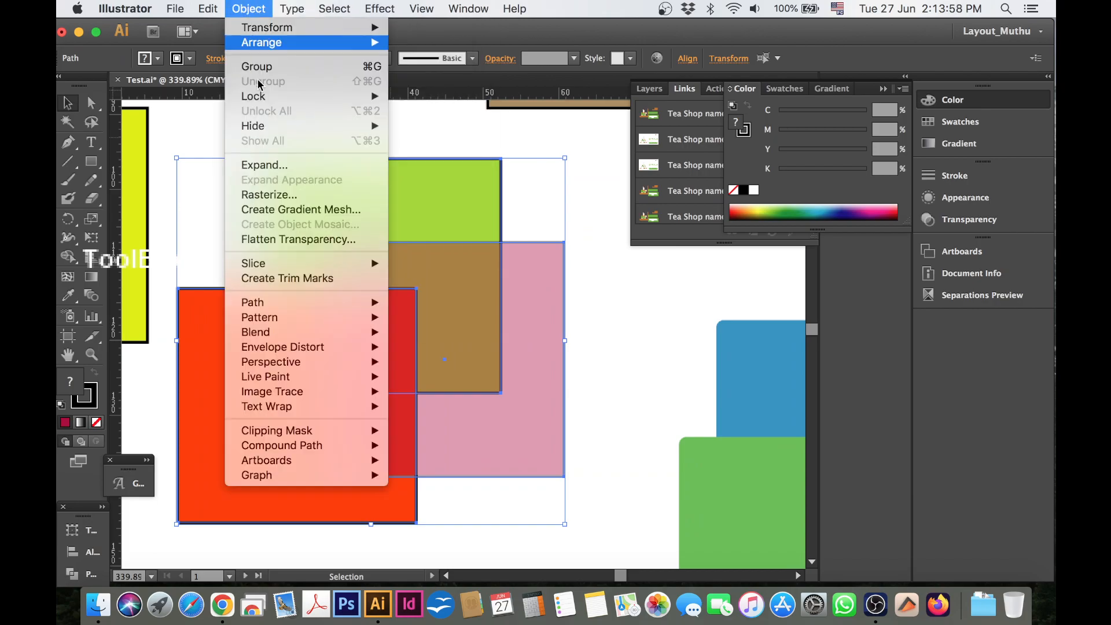
{"action": "left_click", "coordinate": [302, 242]}
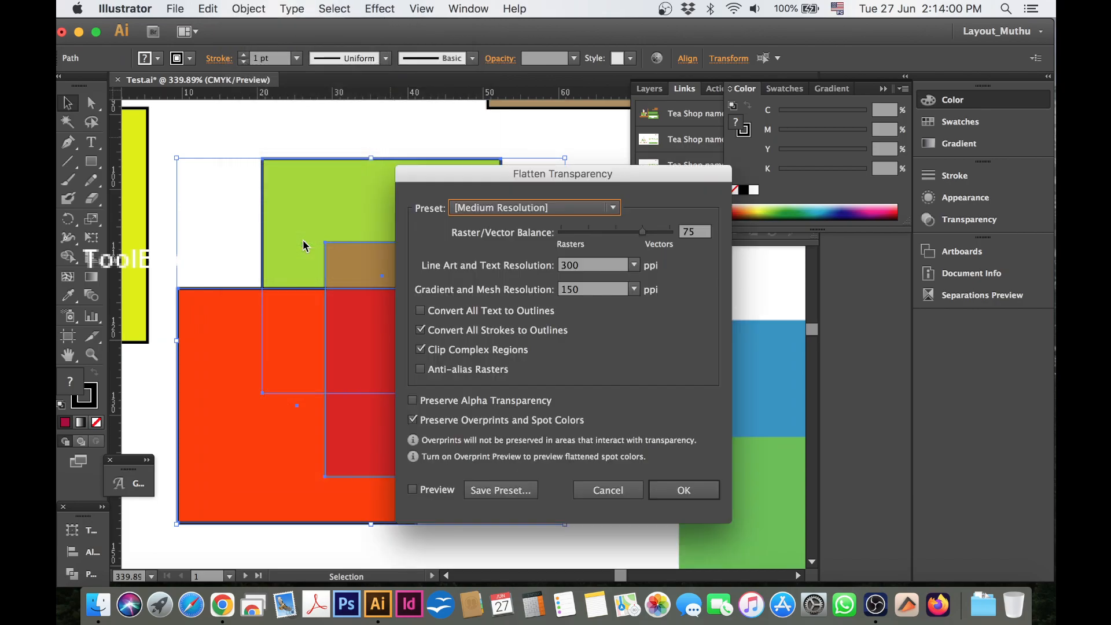
Choose the High Resolution flattening preset and enable Convert All Text to Outlines and Convert All Strokes to Outlines
{"action": "left_click", "coordinate": [498, 209]}
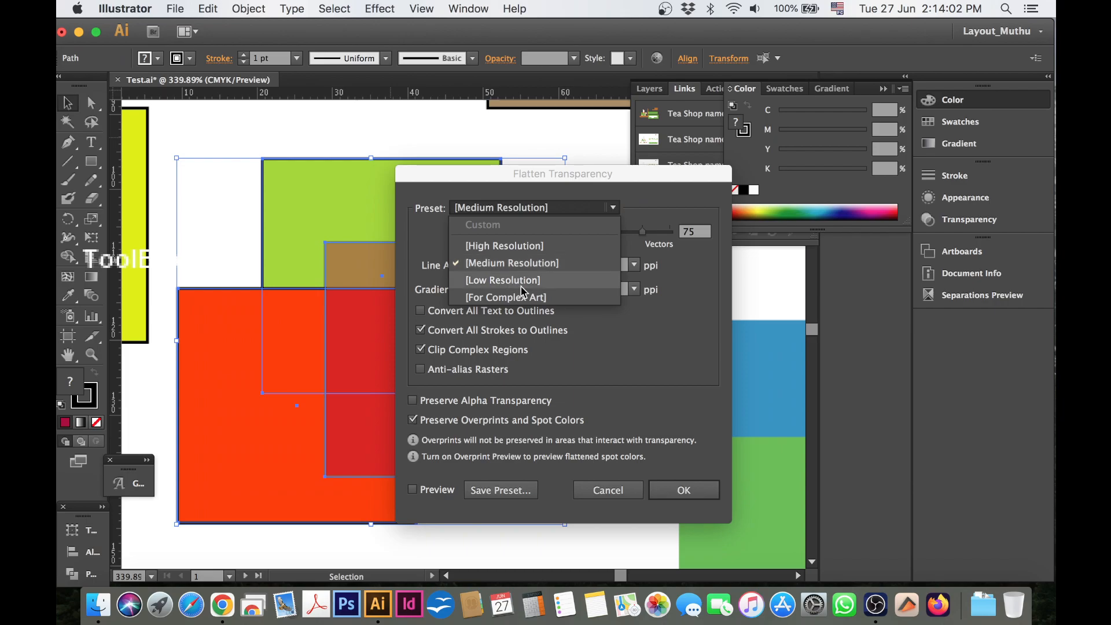
{"action": "left_click", "coordinate": [527, 246]}
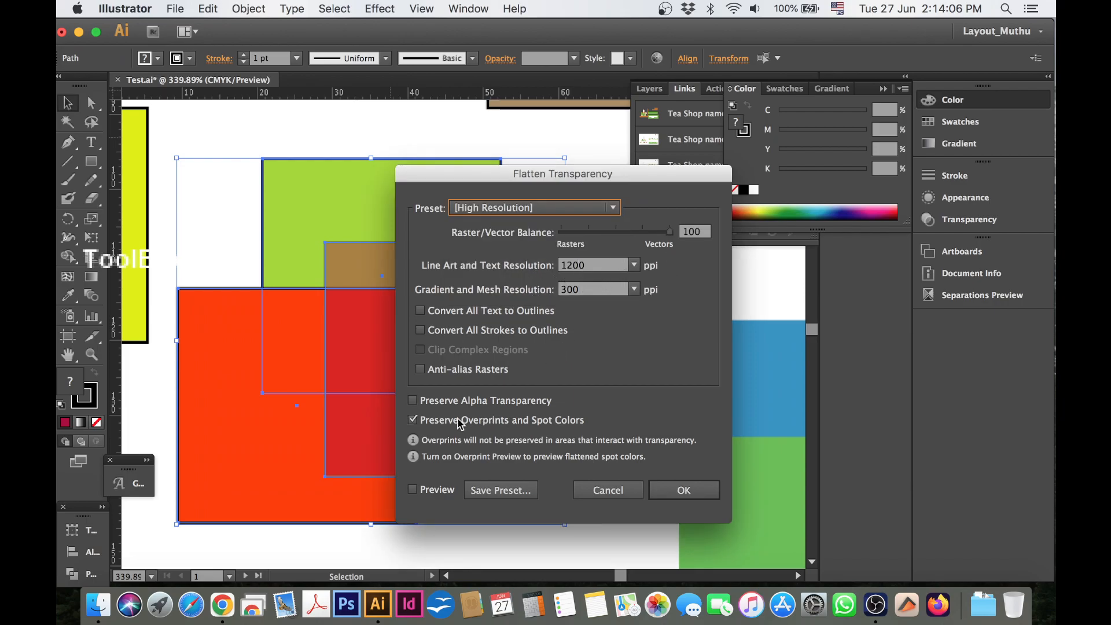
{"action": "left_click", "coordinate": [420, 311]}
{"action": "left_click", "coordinate": [421, 330]}
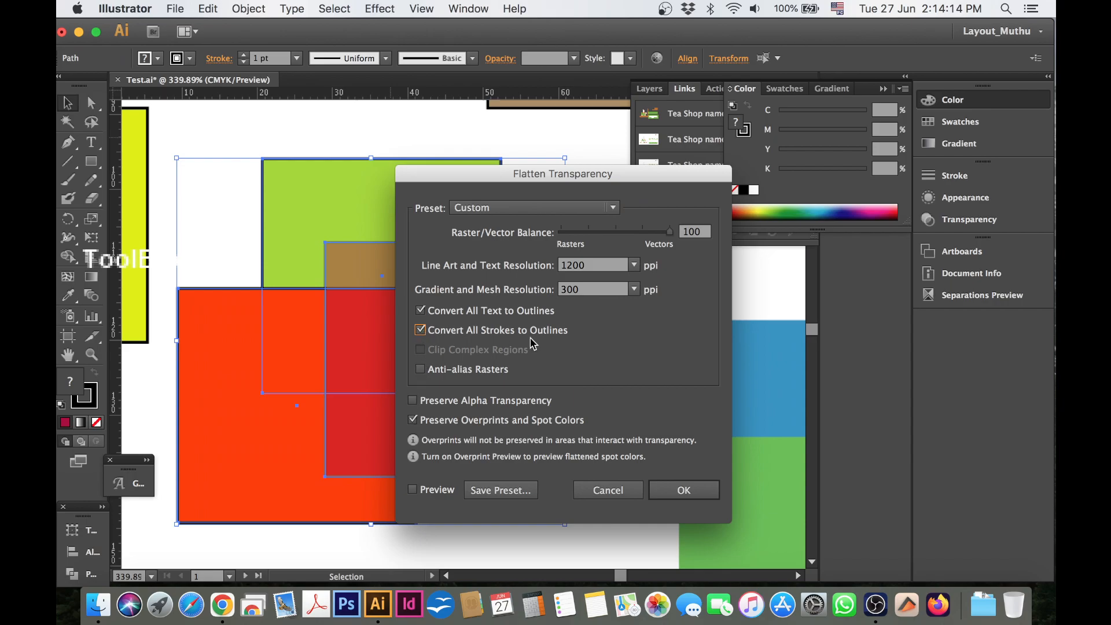
Enable Anti-alias Rasters, keep Preserve Overprints and Spot Colors on with Preserve Alpha Transparency off, and apply the flattening
{"action": "left_click", "coordinate": [421, 371]}
{"action": "left_click", "coordinate": [426, 418]}
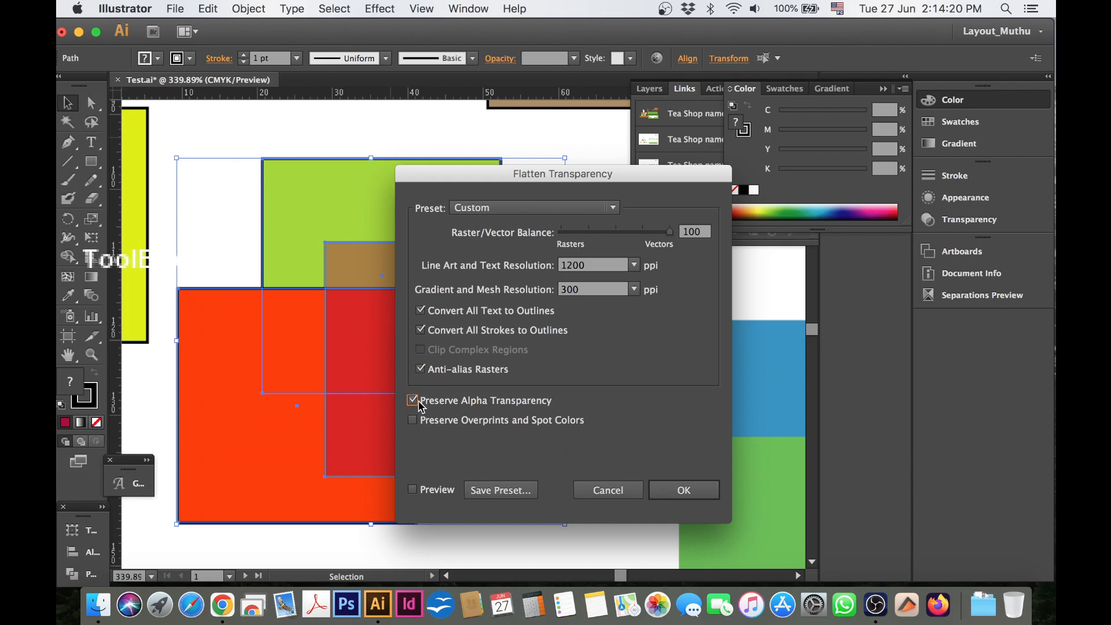
{"action": "left_click", "coordinate": [413, 422]}
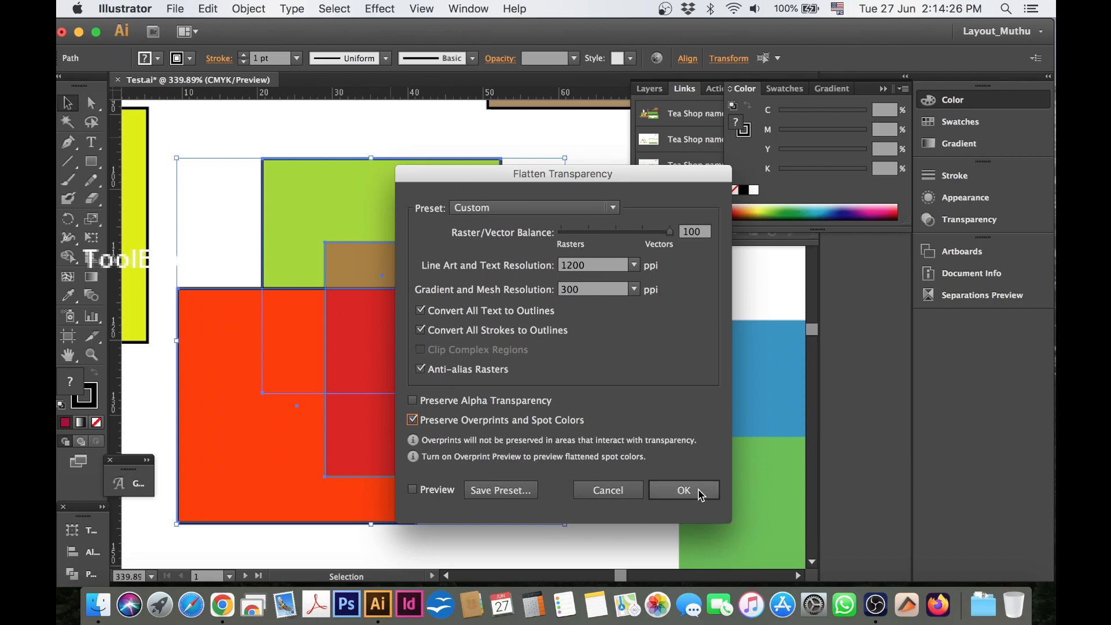
{"action": "left_click", "coordinate": [693, 491]}
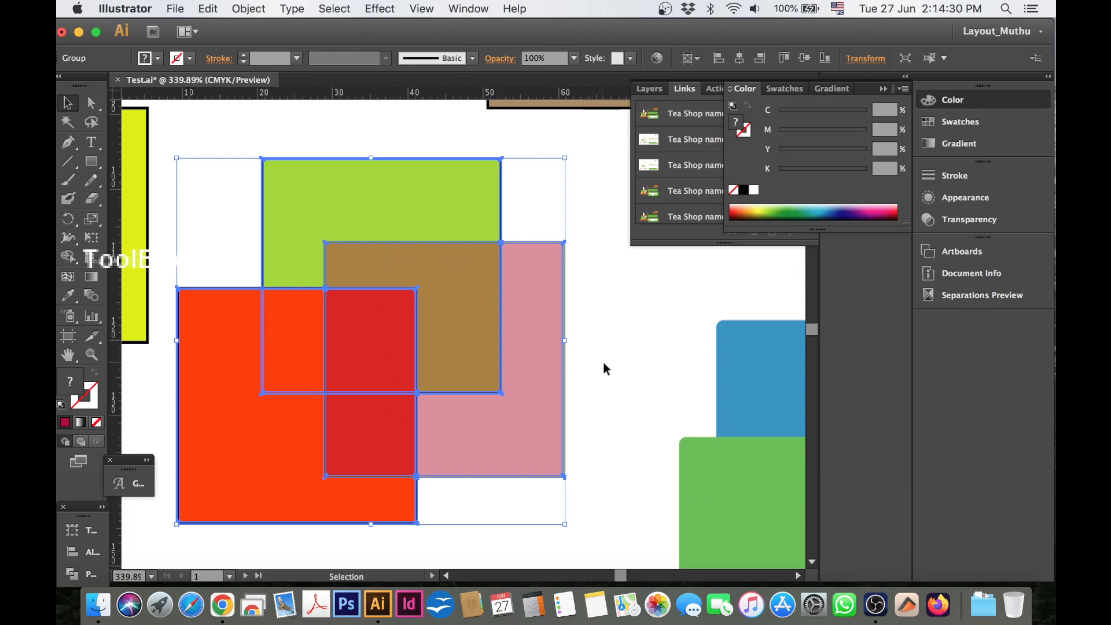
Move the flattened group of three squares off the artboard onto the pasteboard, below and left of the yellow square
{"action": "key", "text": "z"}
{"action": "left_click", "coordinate": [402, 334], "text": "alt"}
{"action": "left_click", "coordinate": [402, 334], "text": "alt+super"}
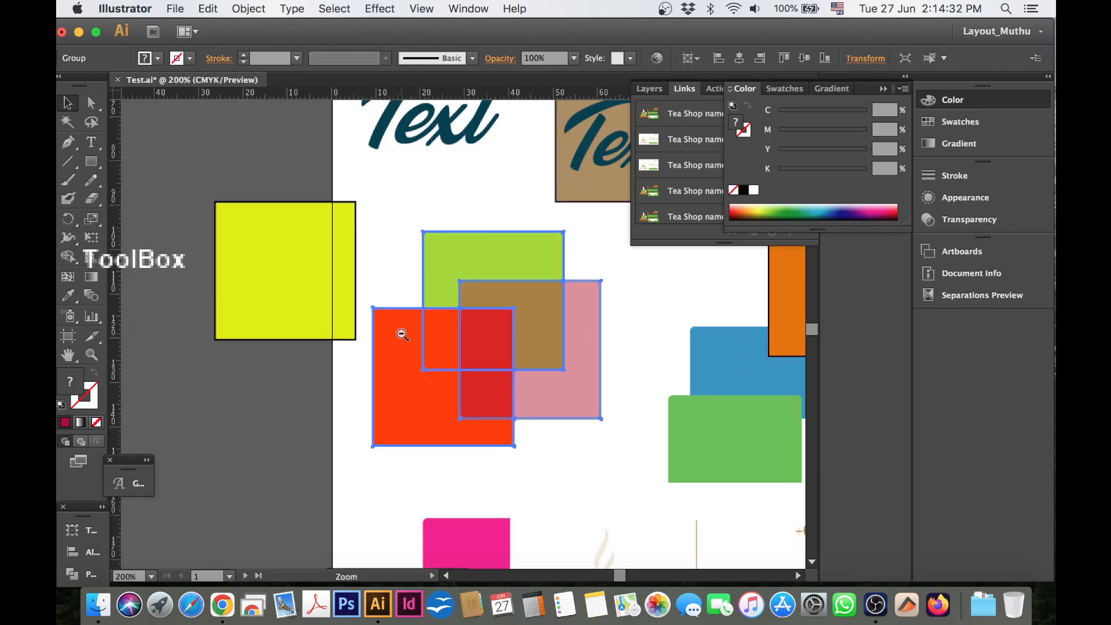
{"action": "left_click", "coordinate": [400, 333], "text": "alt+super"}
{"action": "left_click_drag", "start_coordinate": [430, 375], "coordinate": [480, 352]}
{"action": "left_click_drag", "start_coordinate": [591, 298], "coordinate": [307, 365]}
{"action": "left_click", "coordinate": [422, 370]}
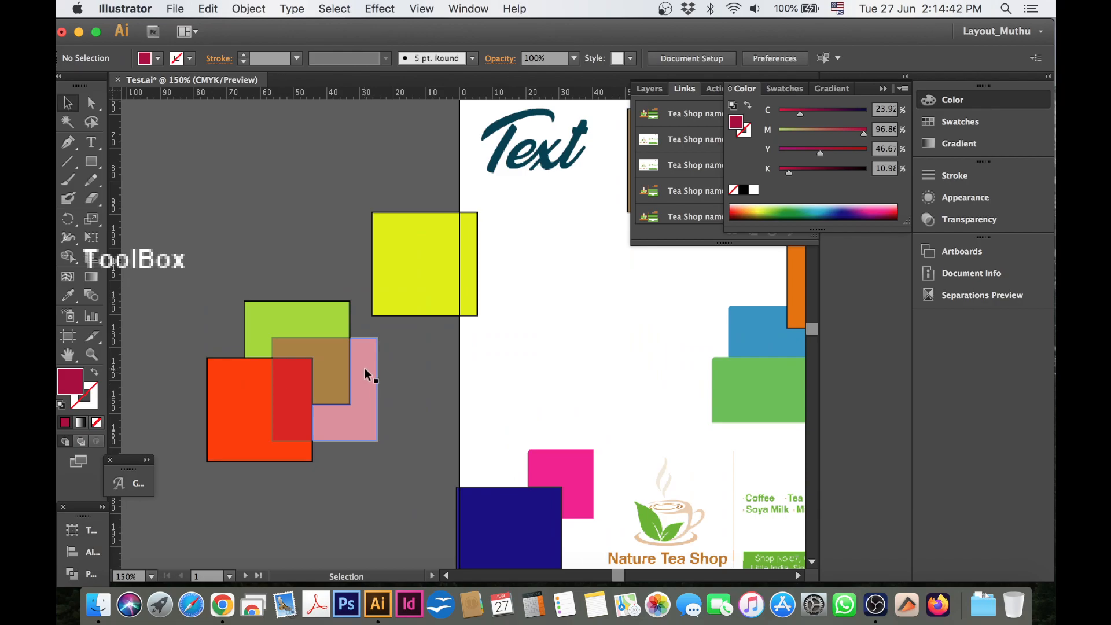
Select the flattened squares group on the pasteboard
{"action": "left_click", "coordinate": [298, 381]}
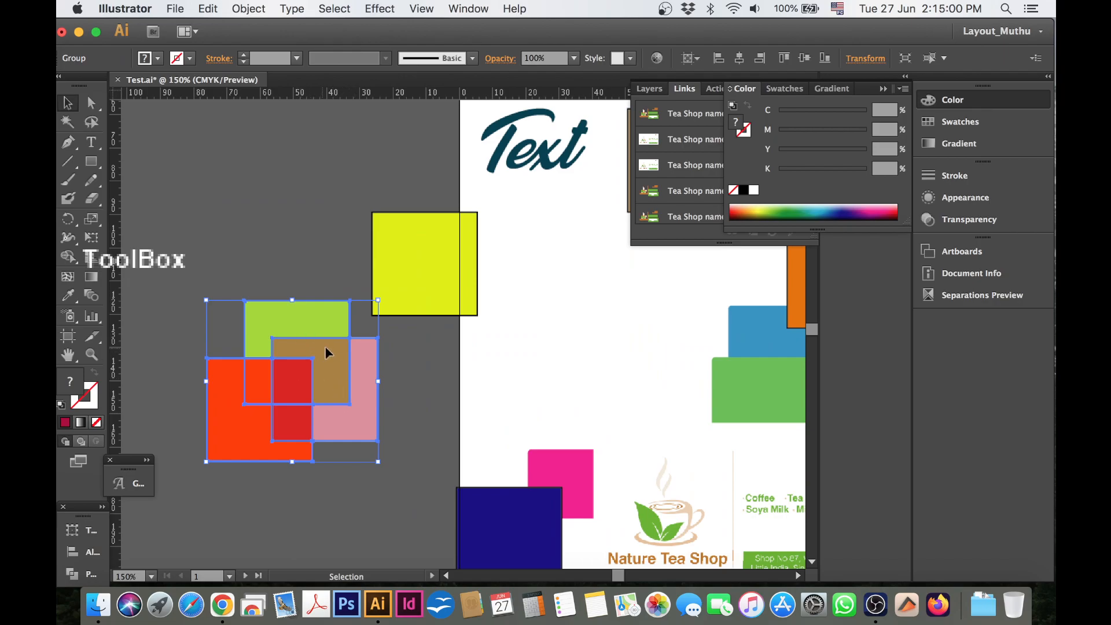
{"action": "left_click", "coordinate": [259, 227]}
{"action": "left_click", "coordinate": [250, 8]}
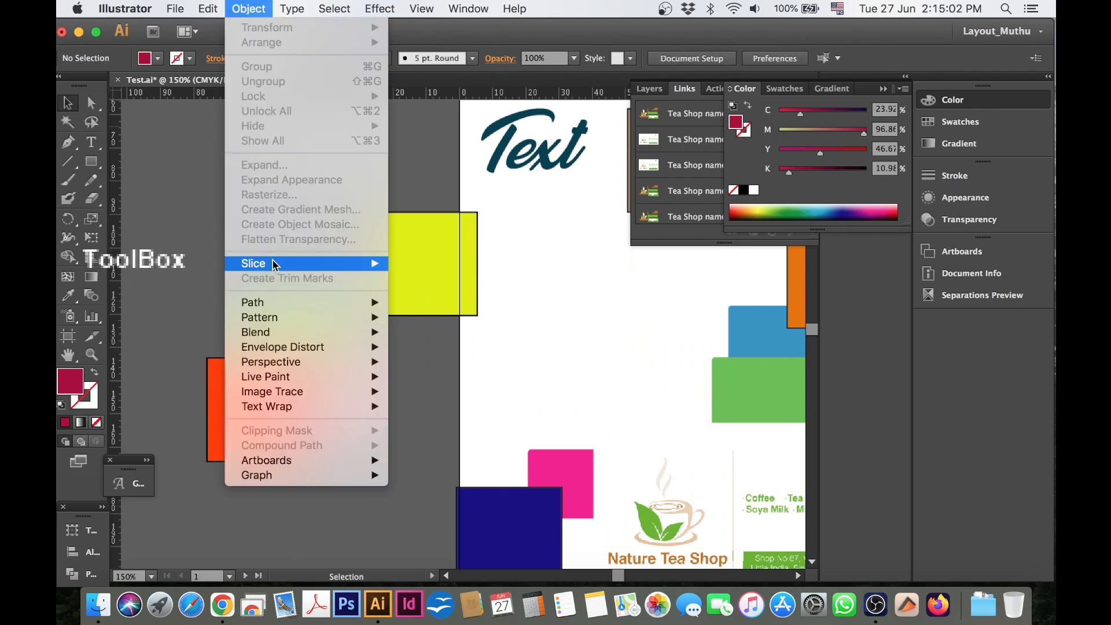
{"action": "left_click", "coordinate": [173, 279]}
{"action": "left_click", "coordinate": [309, 433]}
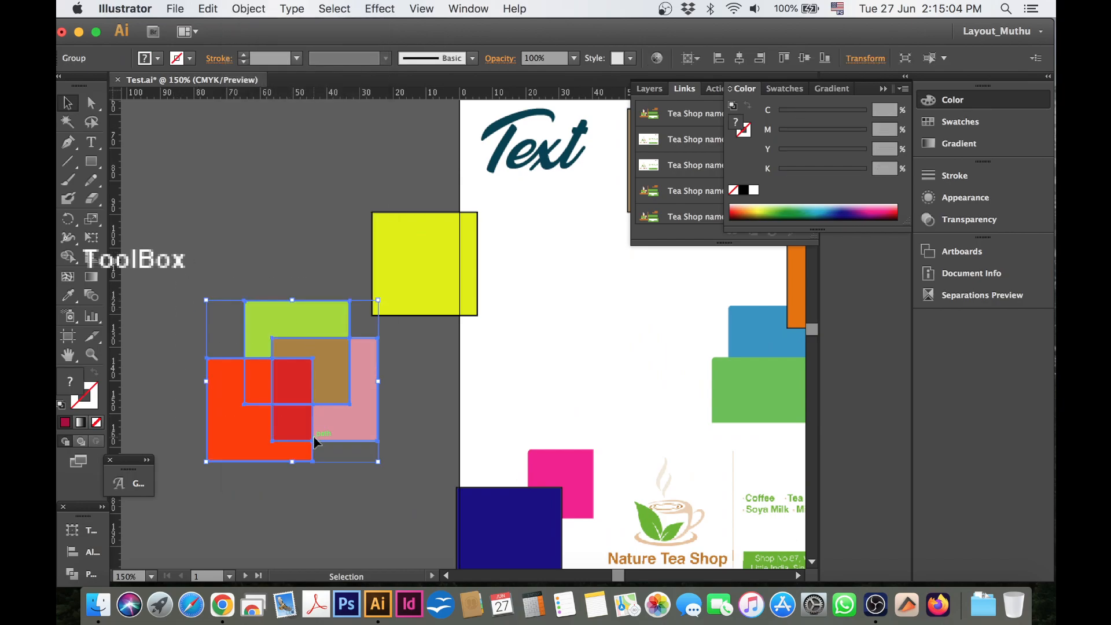